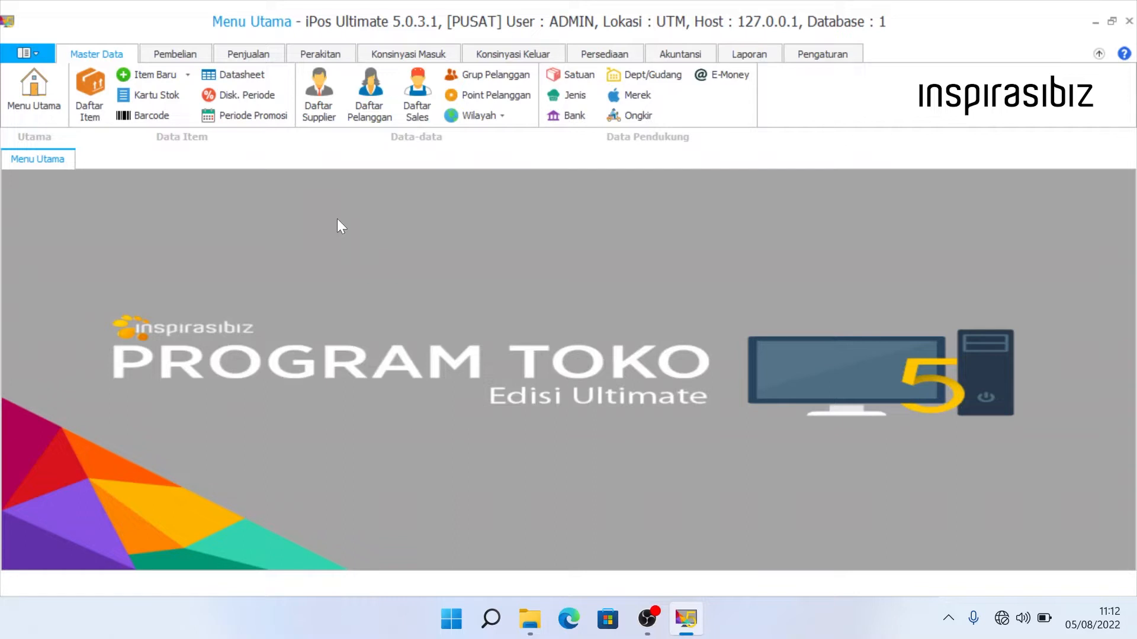
- Add a new purchase order of type Pembelian from the purchase order list
left_click(176, 55)
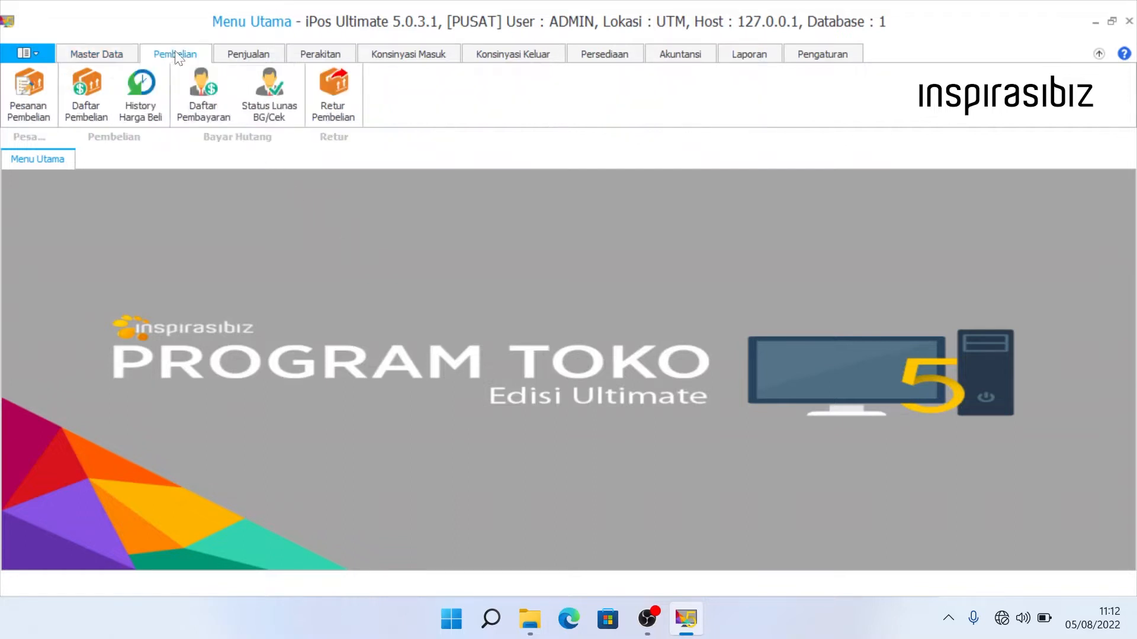
left_click(18, 117)
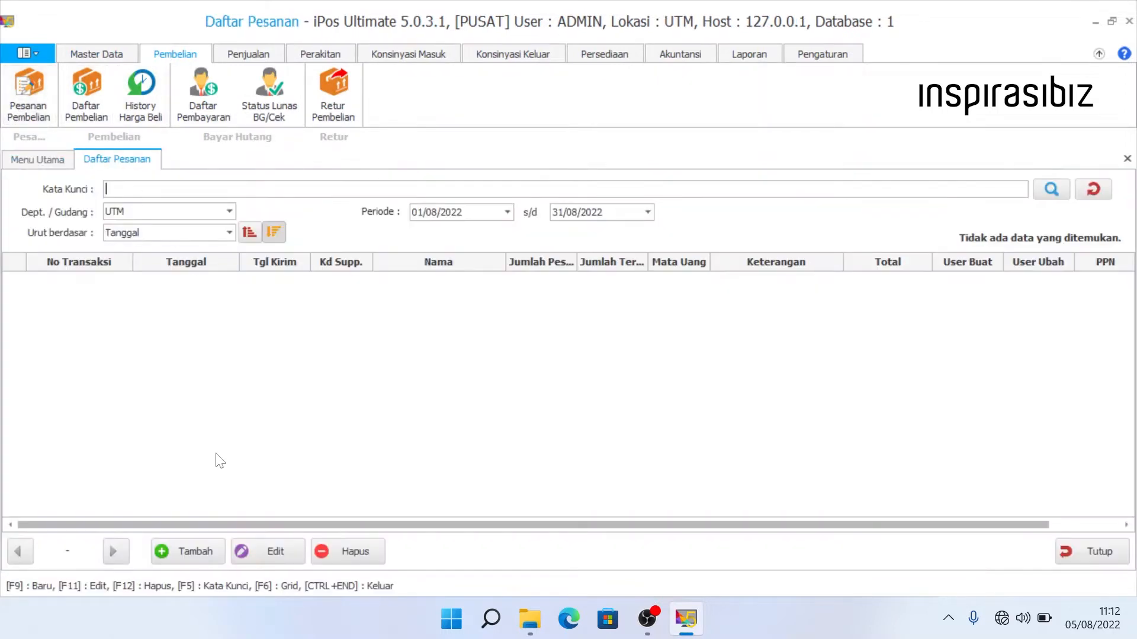
left_click(197, 546)
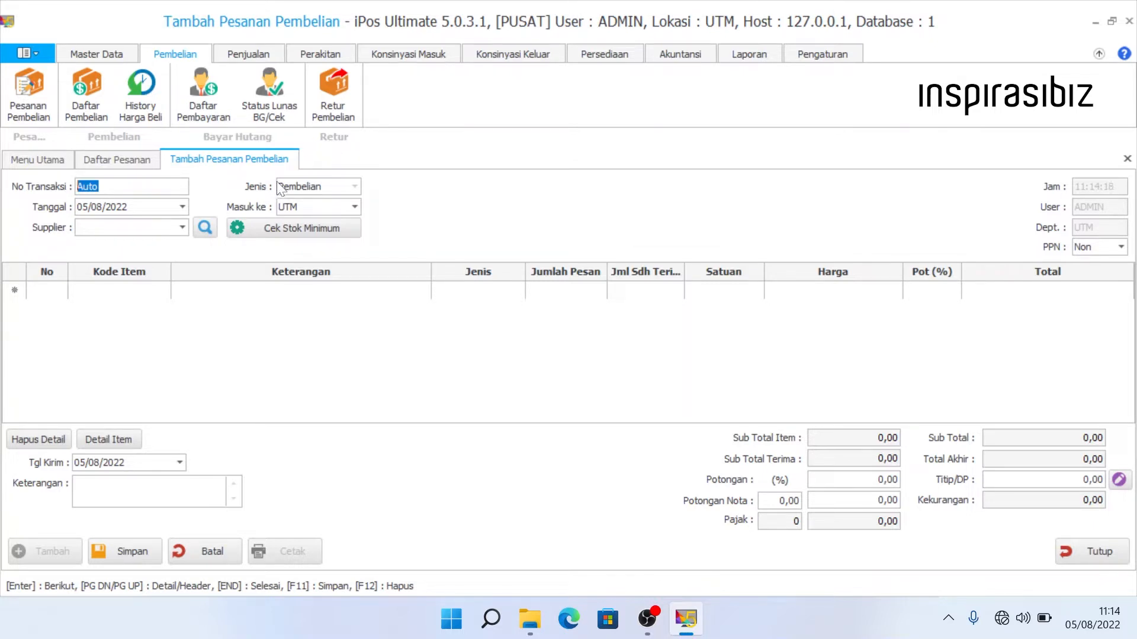
key("Return")
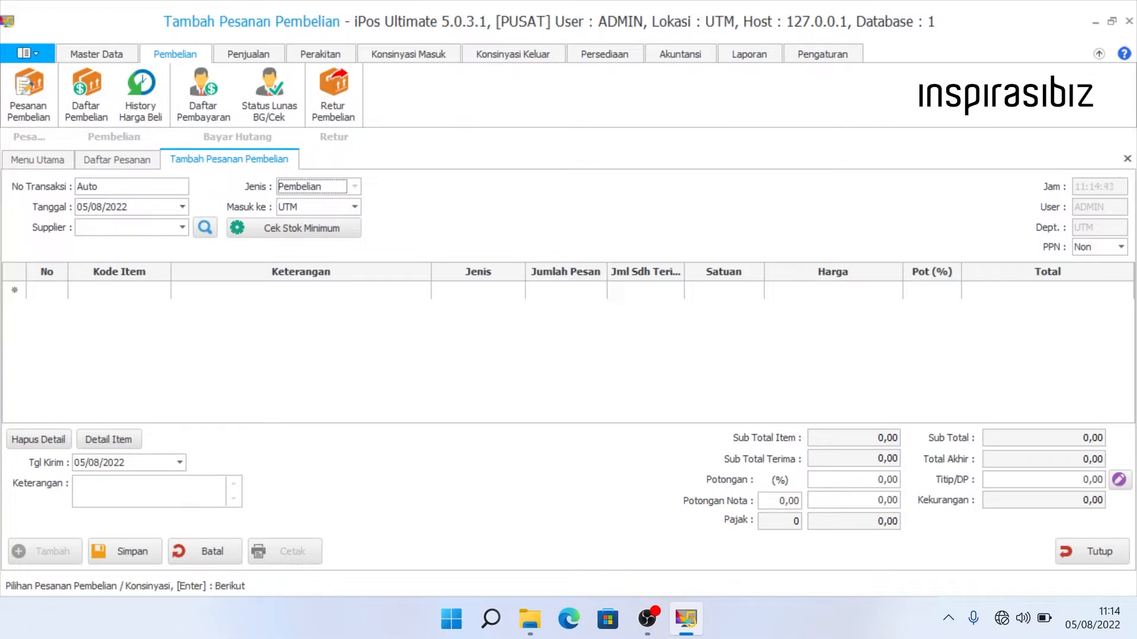
- Review the order date and set the order's receiving warehouse to UTM
left_click_drag(131, 207, 69, 207)
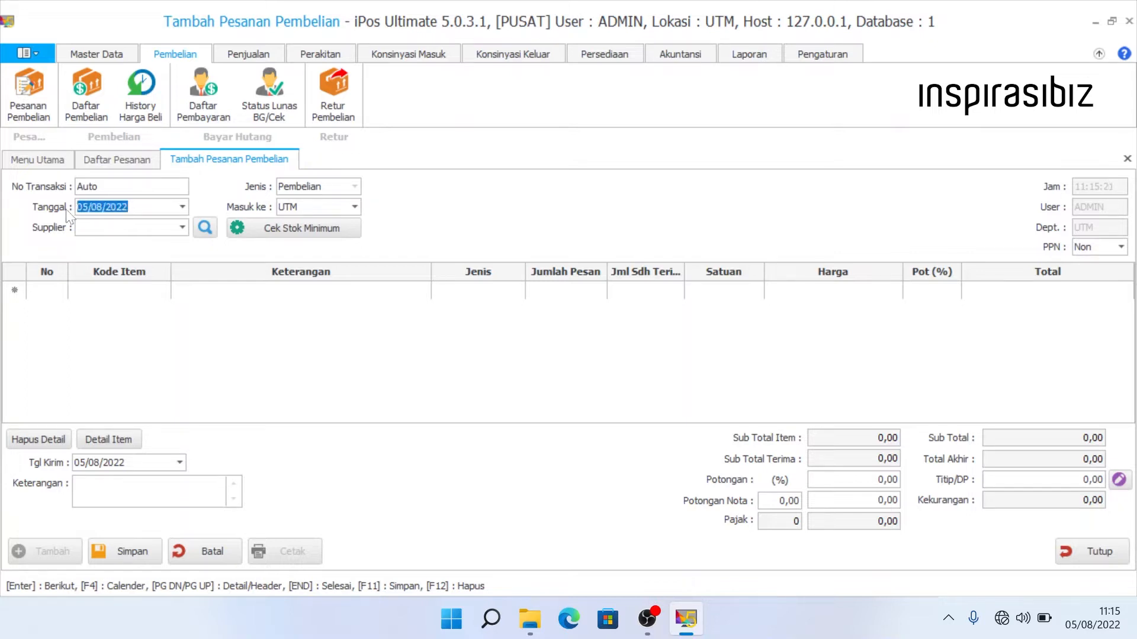
left_click(181, 207)
left_click(293, 210)
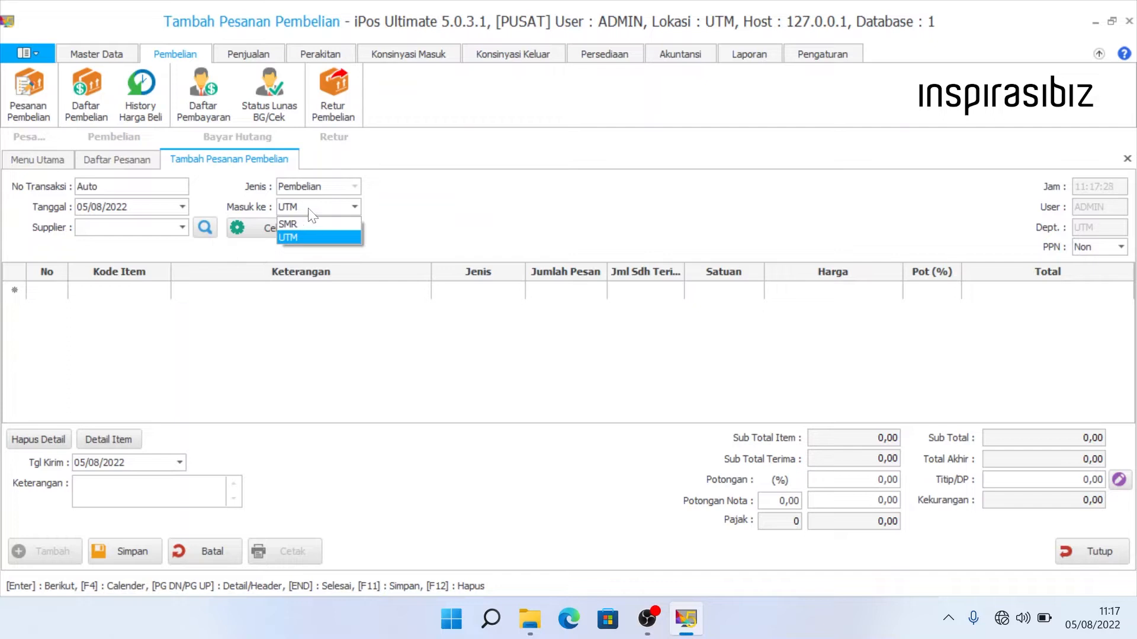
left_click(310, 236)
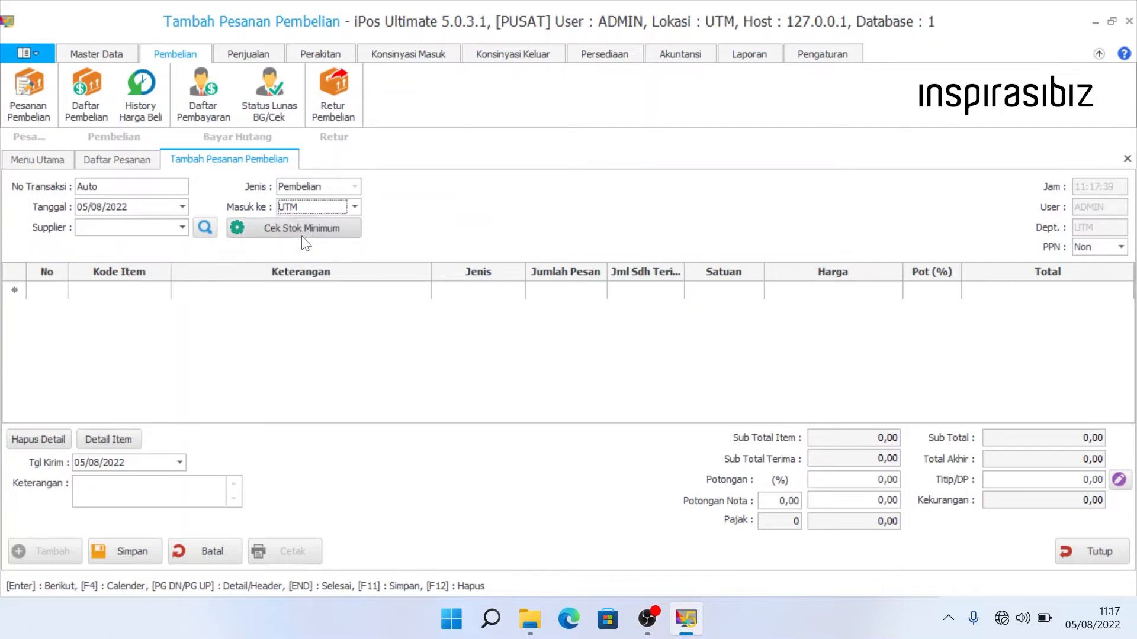
- Choose PT ABC as the supplier of the purchase order
left_click(78, 227)
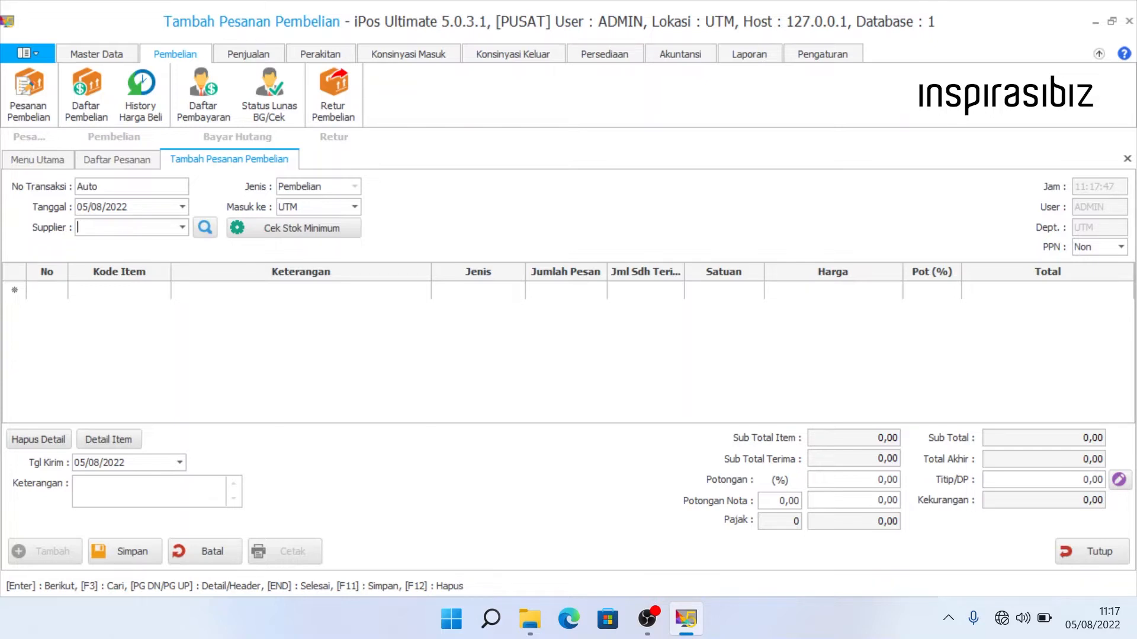
left_click(140, 292)
left_click(141, 290)
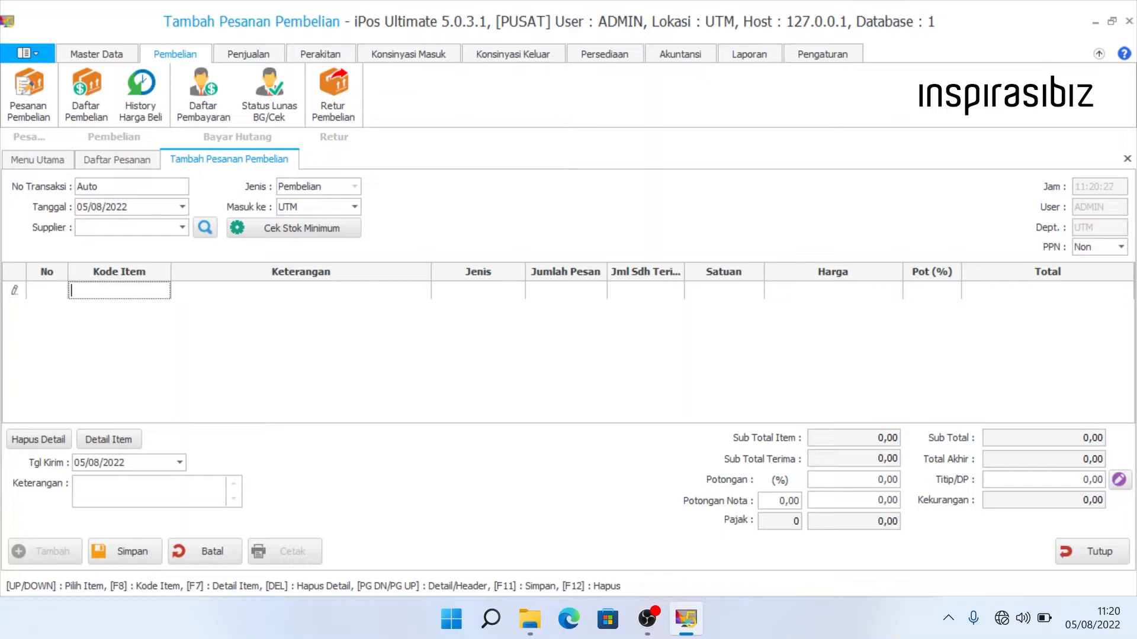
left_click(183, 227)
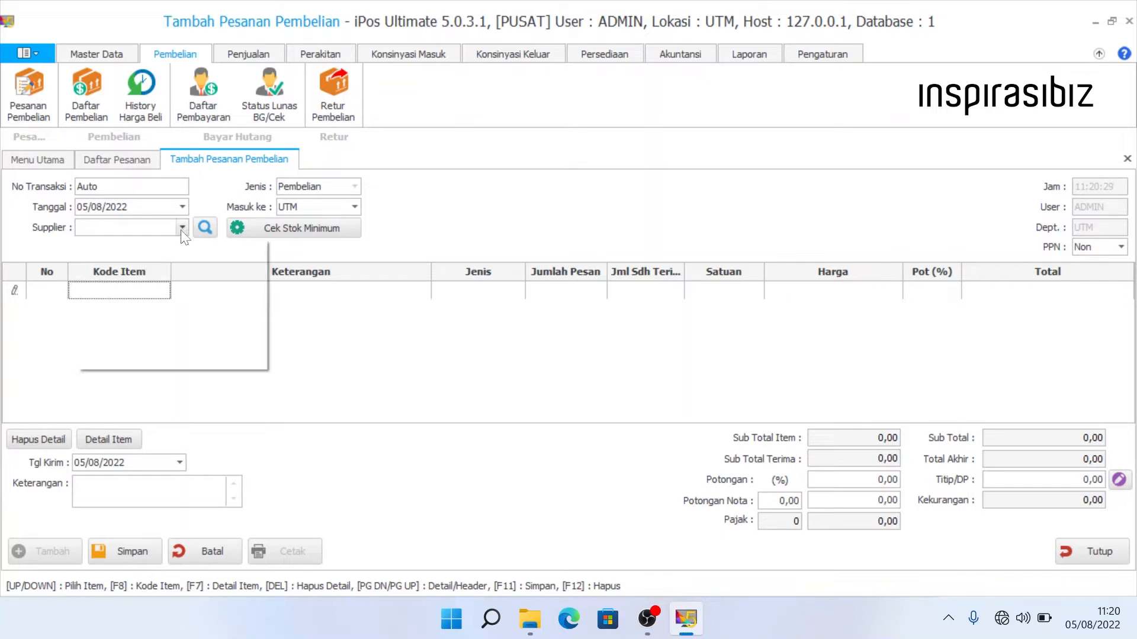
left_click(168, 275)
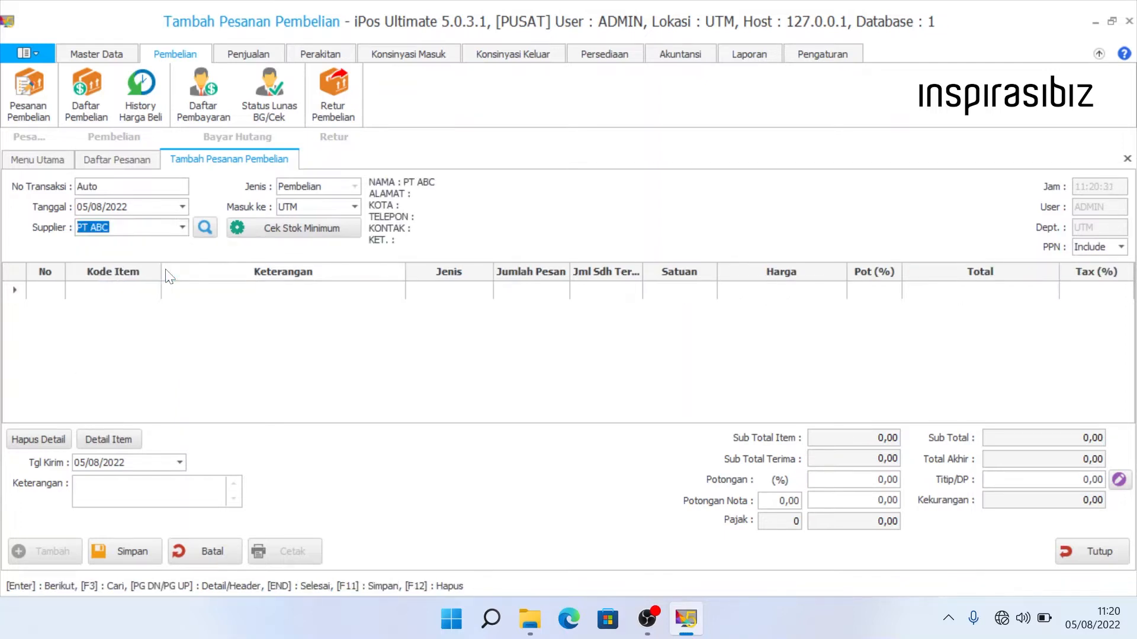
- Look up "buku" as the order's first item, limited to the chosen supplier, and close the item search
left_click(142, 295)
type("buku")
key("Return")
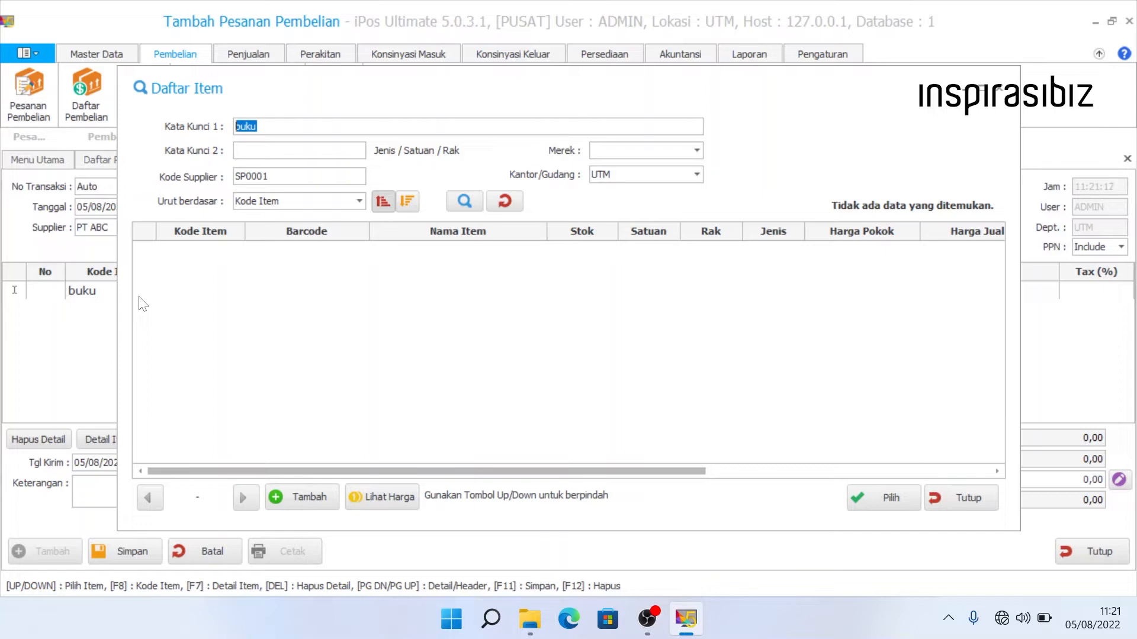
left_click(972, 506)
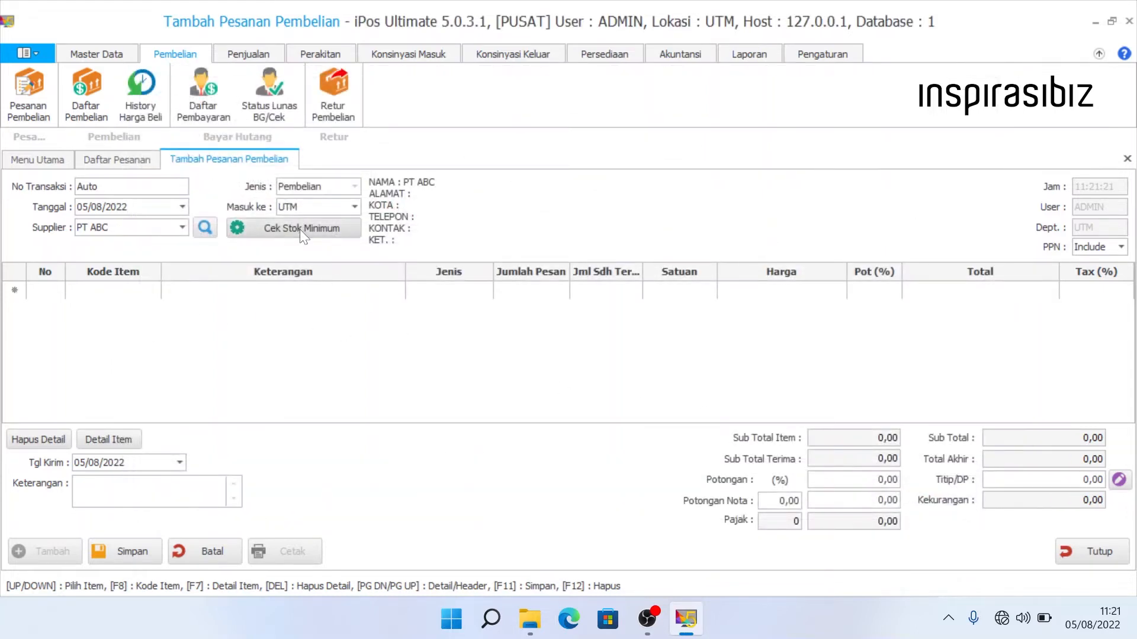
- View the minimum stock check for the order, examine its supplier filter, and close it
left_click(300, 230)
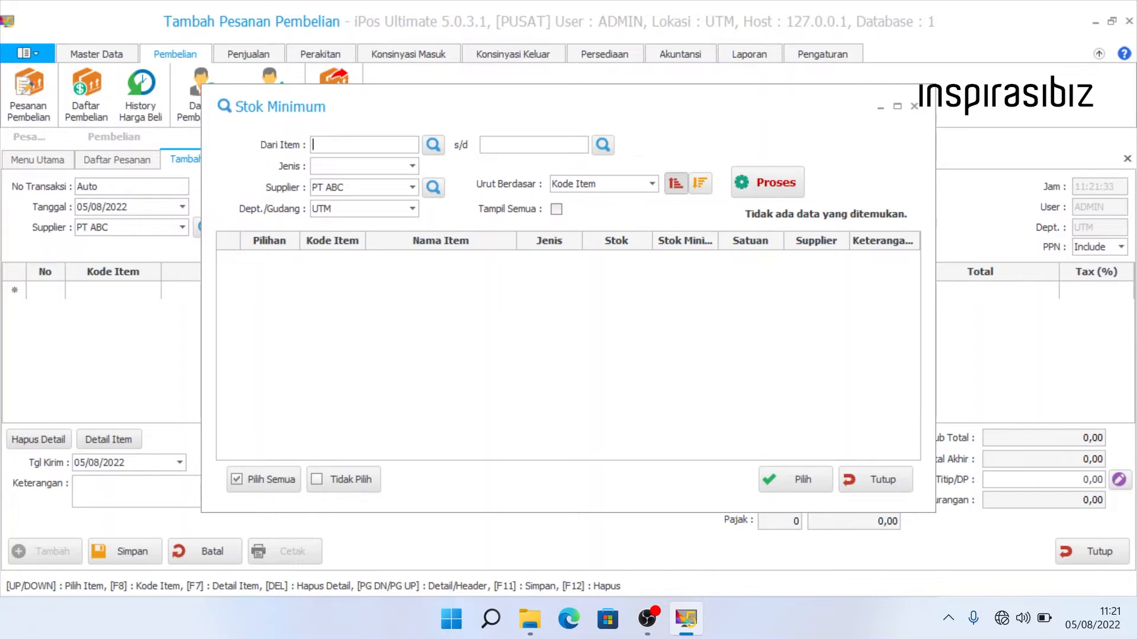
left_click_drag(355, 188, 263, 194)
left_click(879, 479)
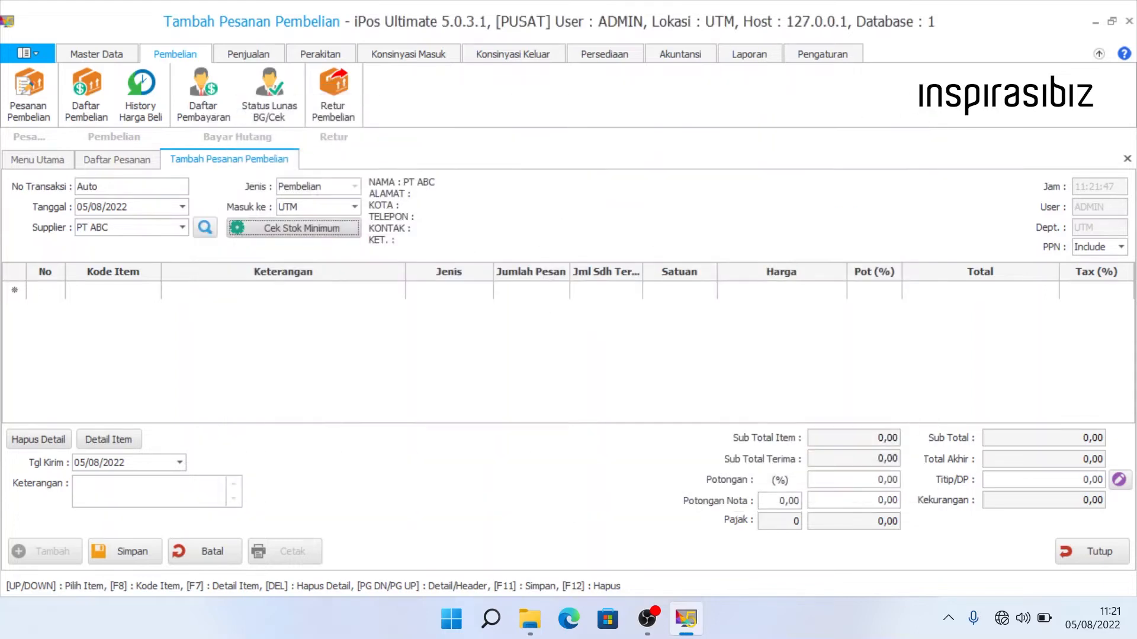
- Open item B01 bukuku for editing from the master item list
left_click(115, 55)
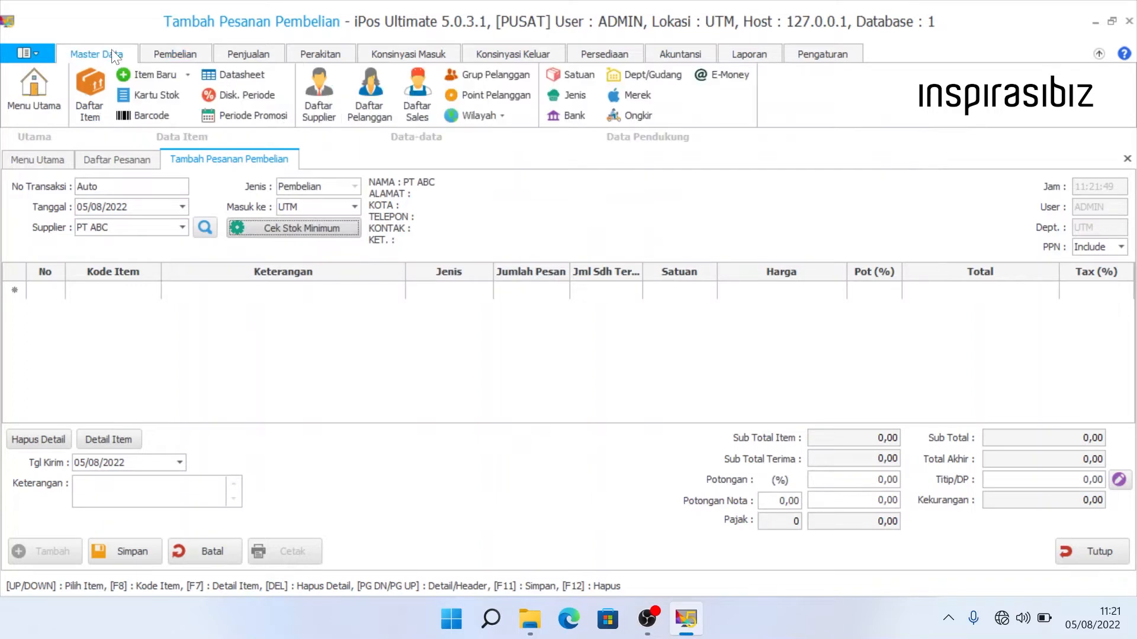
left_click(88, 99)
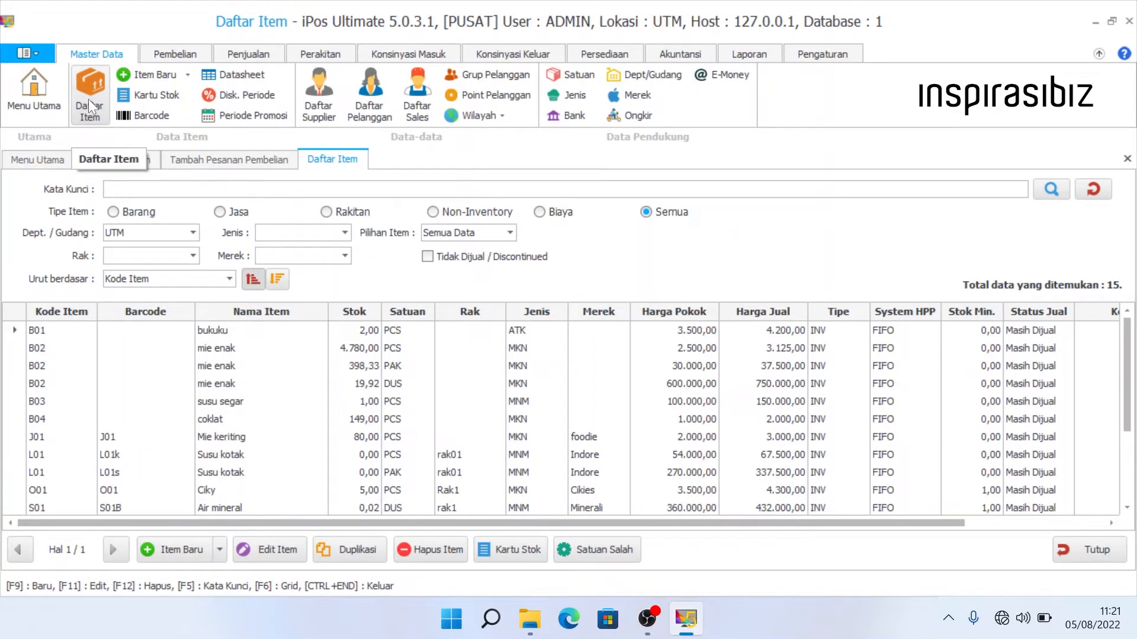
left_click(247, 332)
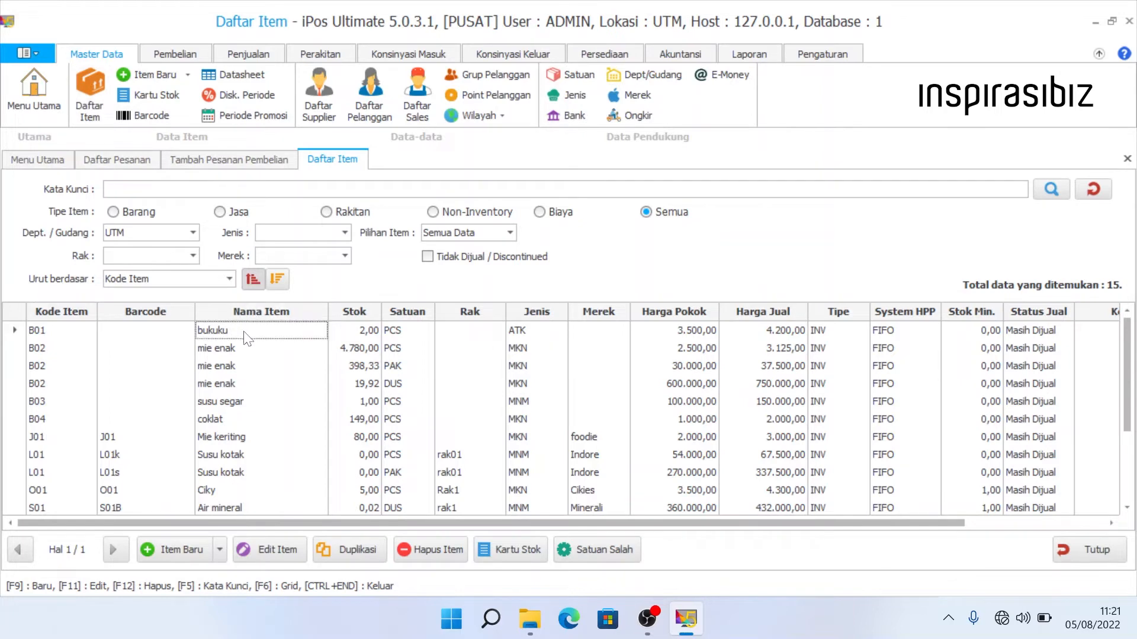
right_click(247, 339)
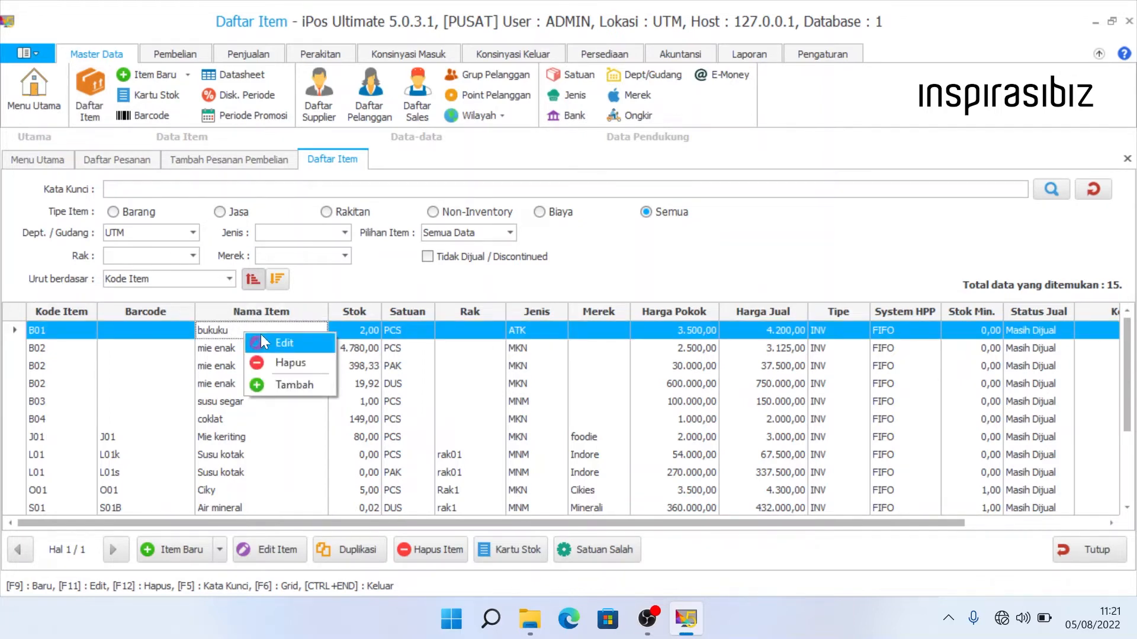
left_click(272, 344)
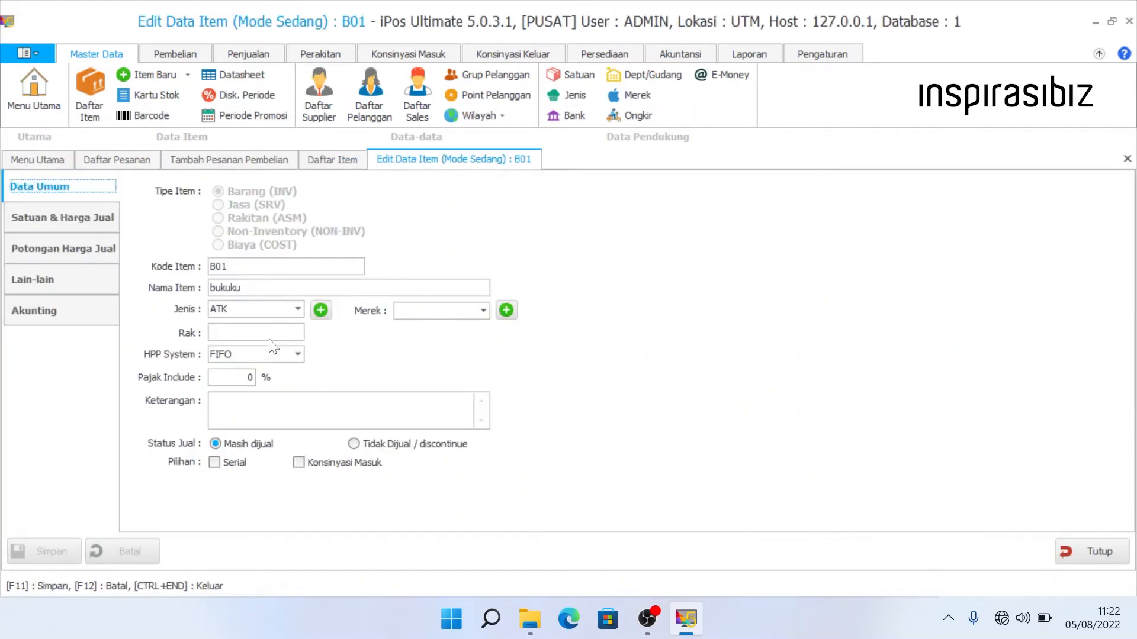
- Assign PT ABC as the supplier of item B01 and save the item
left_click(99, 280)
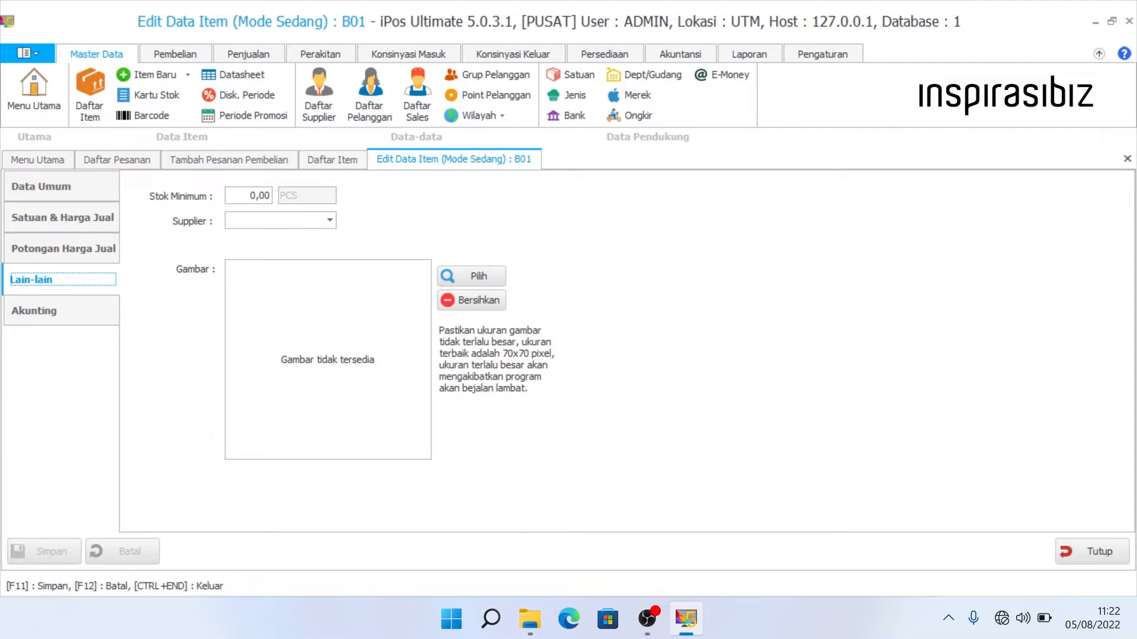
left_click(326, 222)
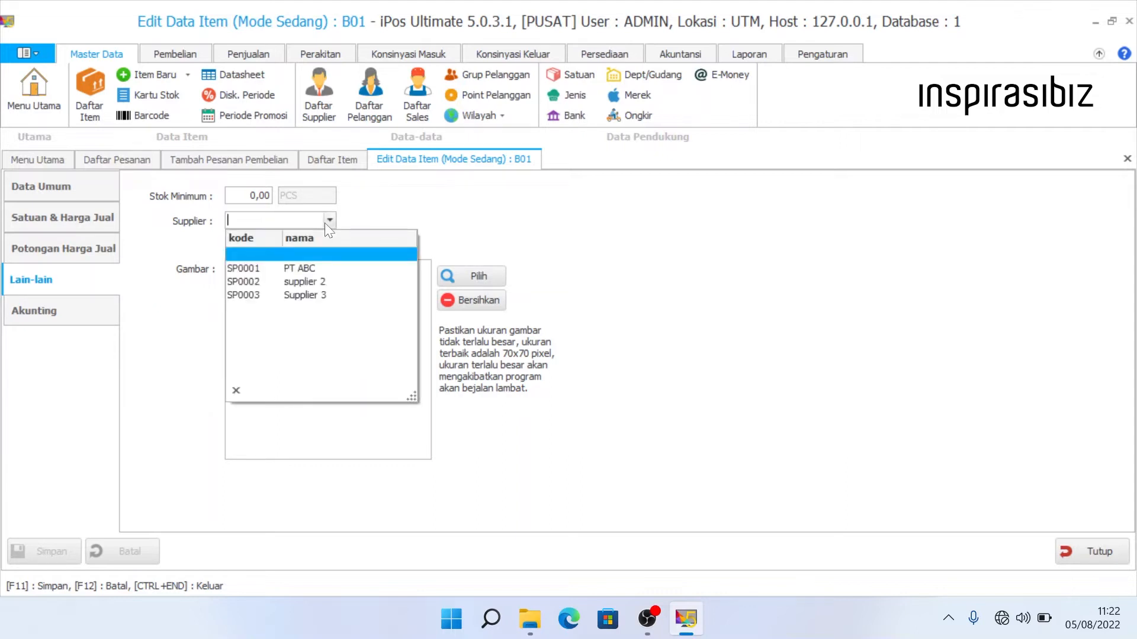
left_click(321, 264)
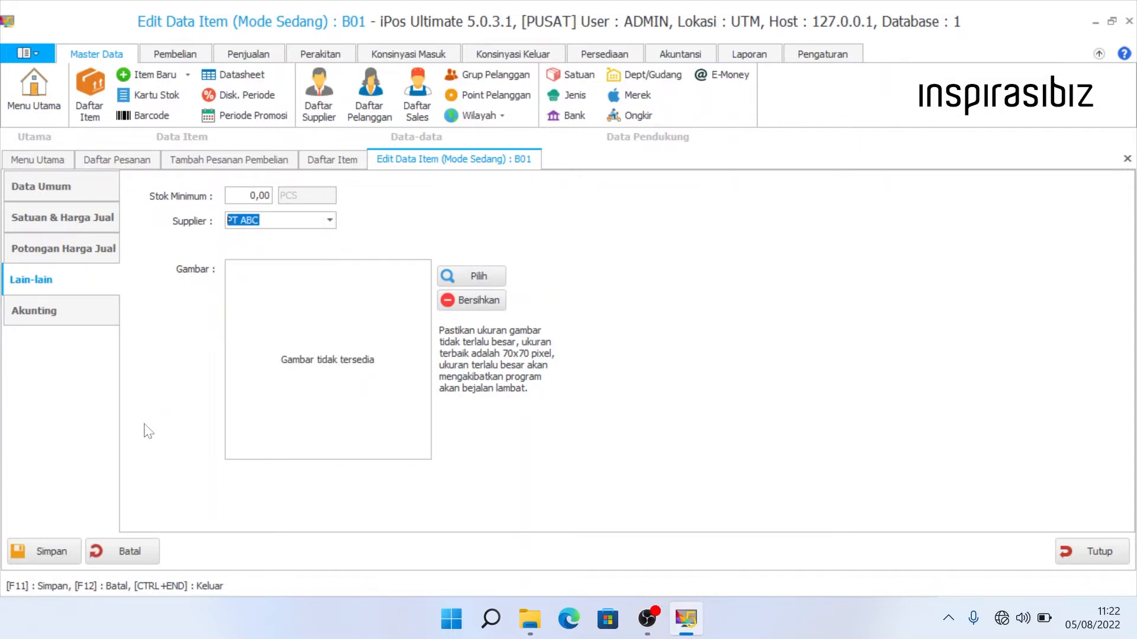
left_click(55, 546)
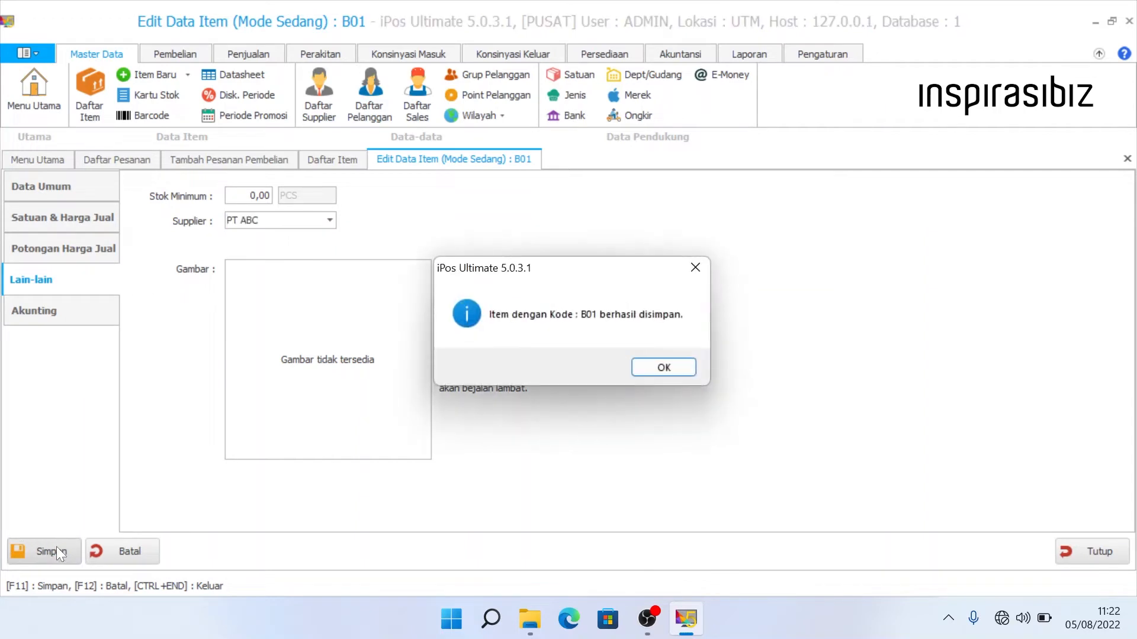
key("Return")
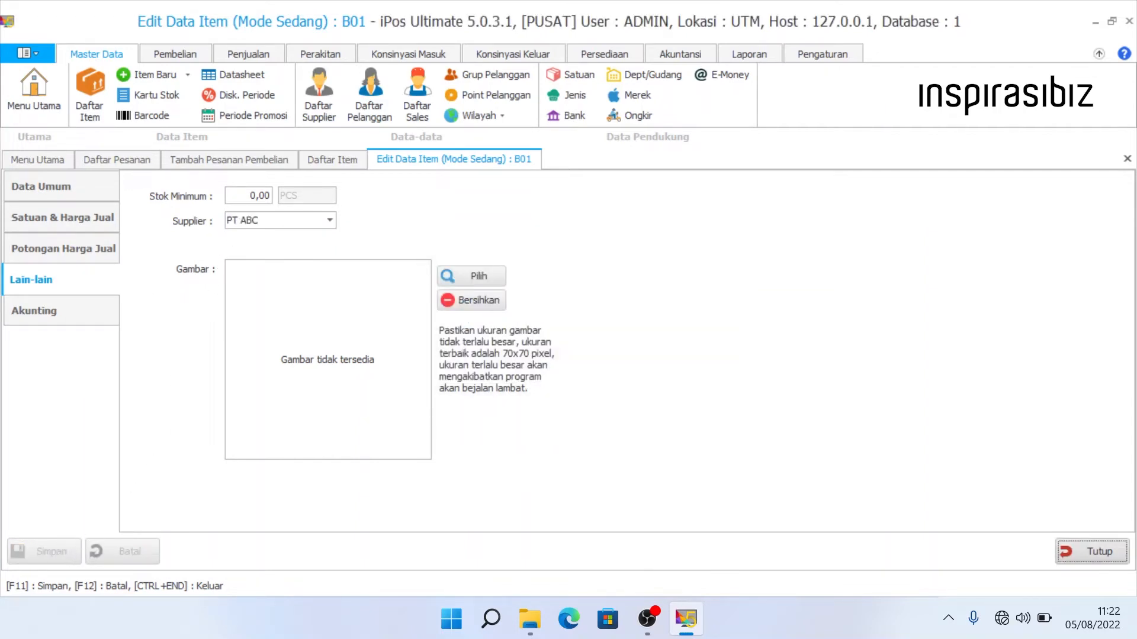
- Return to the new purchase order, search for "buku" as its first item and highlight bukuku
left_click(230, 160)
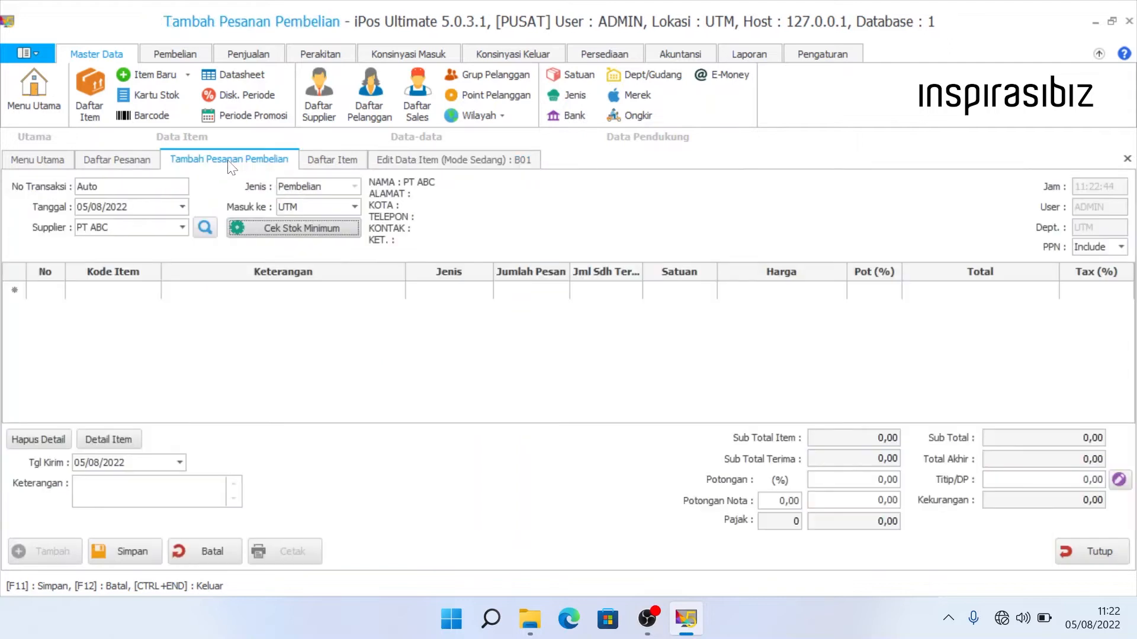
left_click(139, 292)
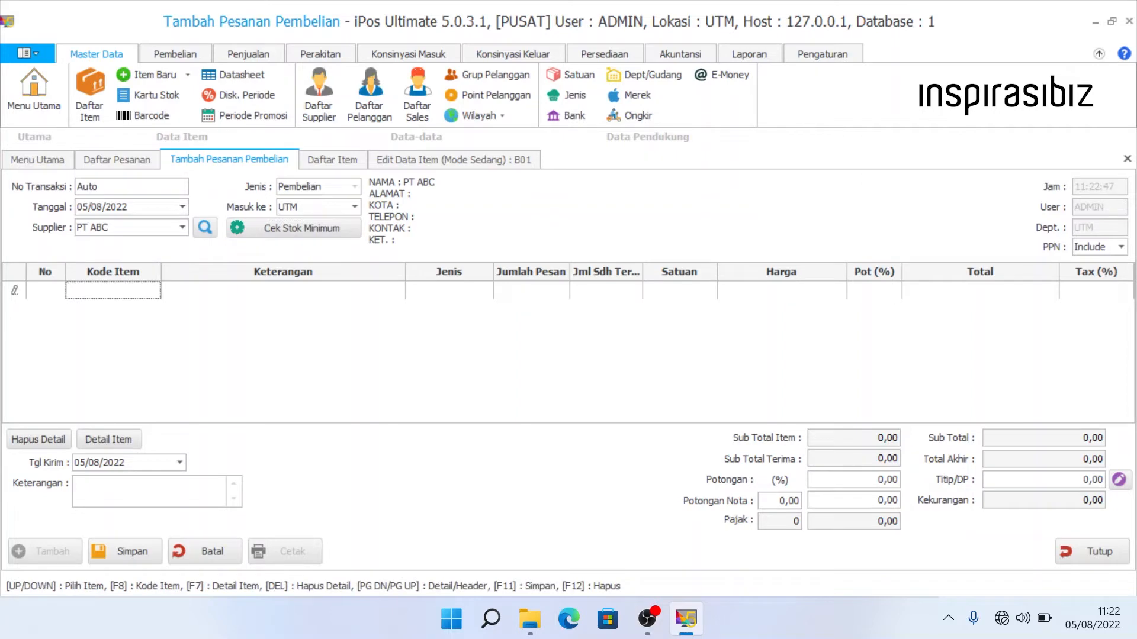
type("buku")
key("Return")
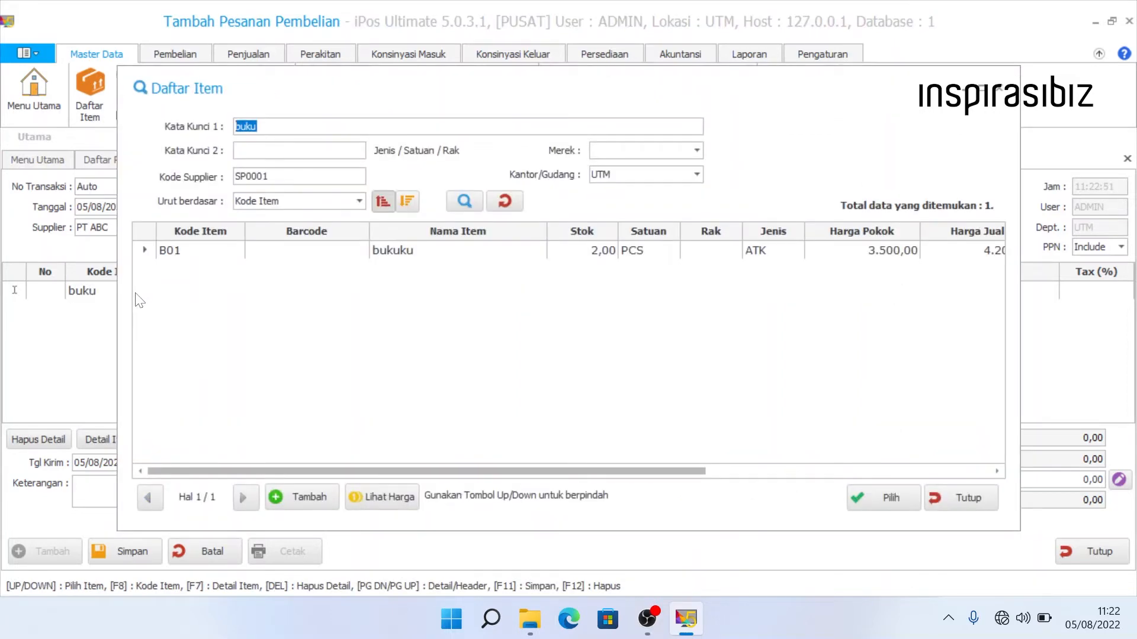
left_click(299, 256)
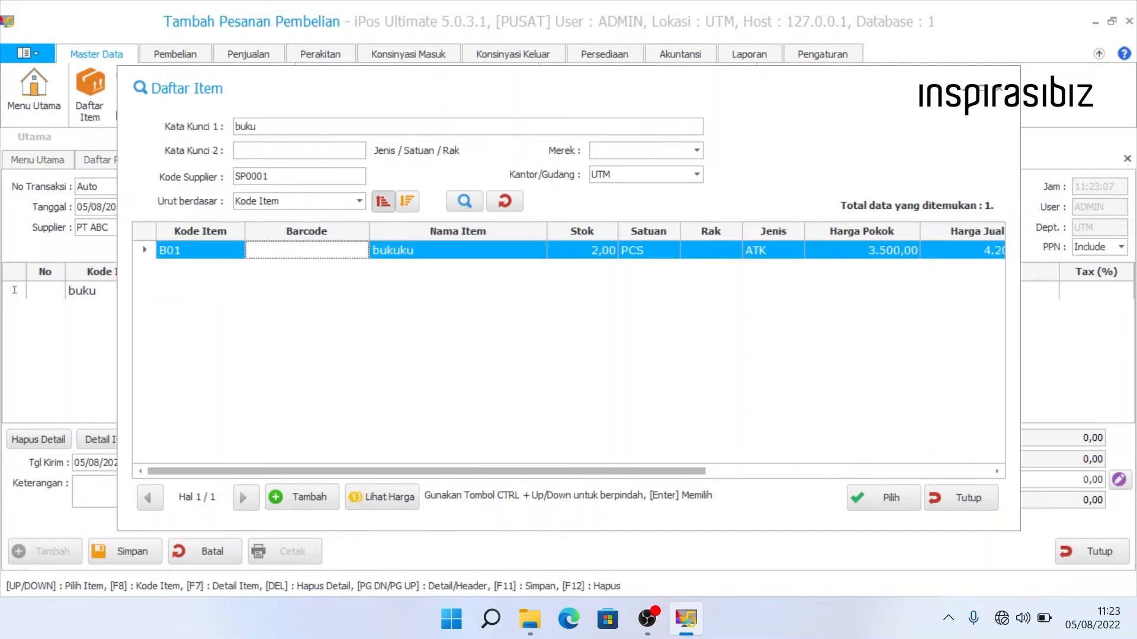
- Search the supplier's items for the keyword "a" instead
left_click_drag(261, 127, 207, 126)
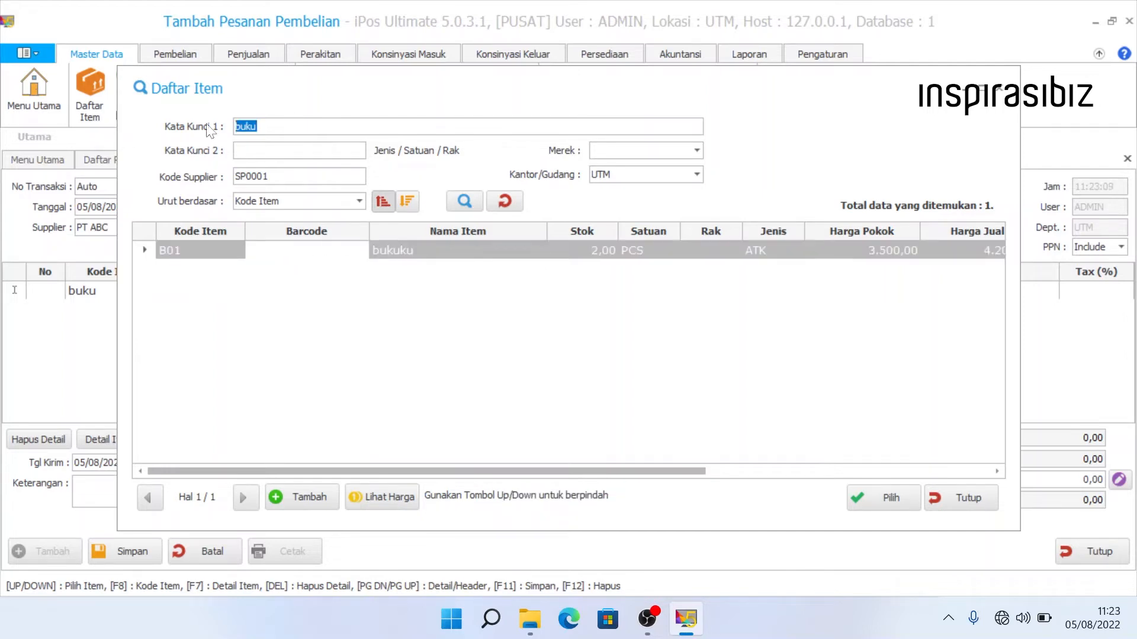
type("s")
key("BackSpace")
type("a")
key("Return")
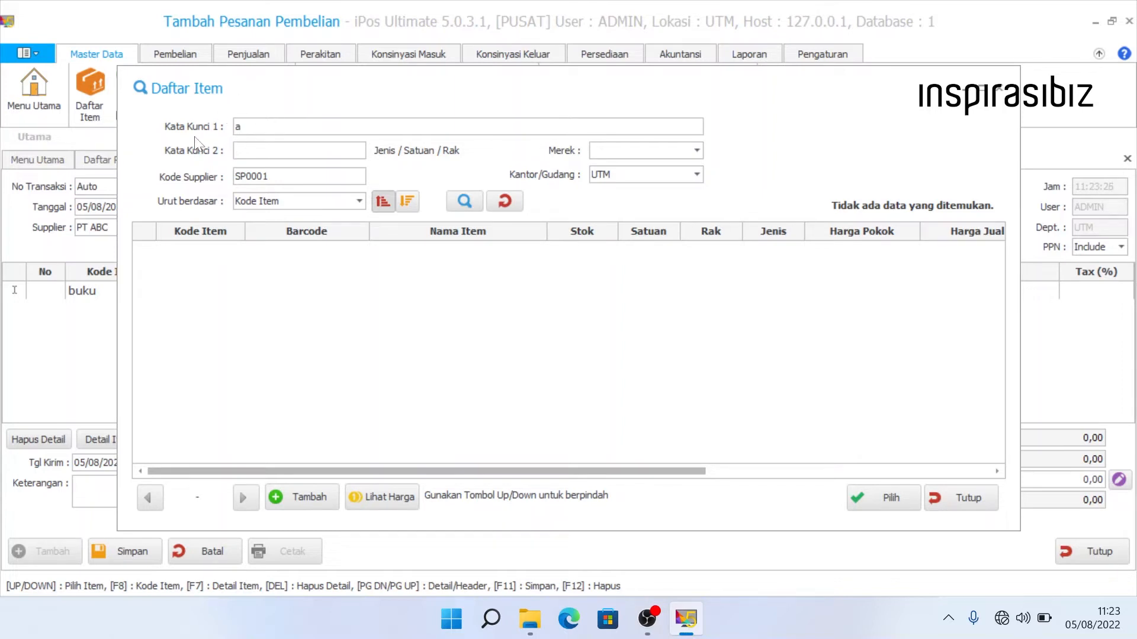
- Search the supplier's items for "buku" again, highlight B01, and close the item search without adding it
key("BackSpace")
type("buku")
key("Return")
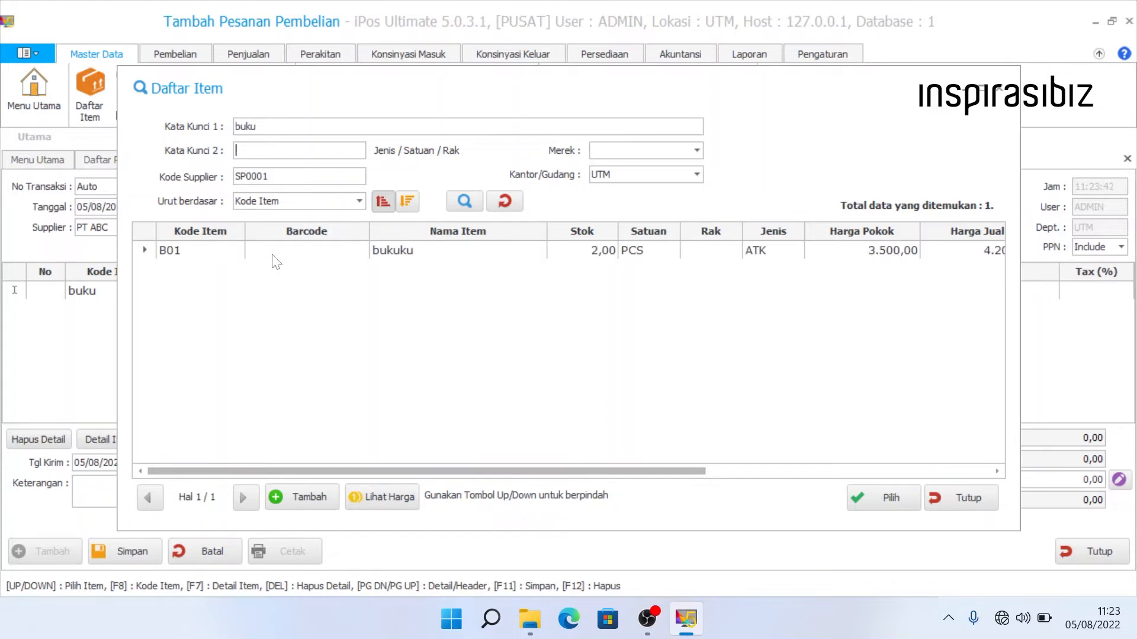
left_click(304, 257)
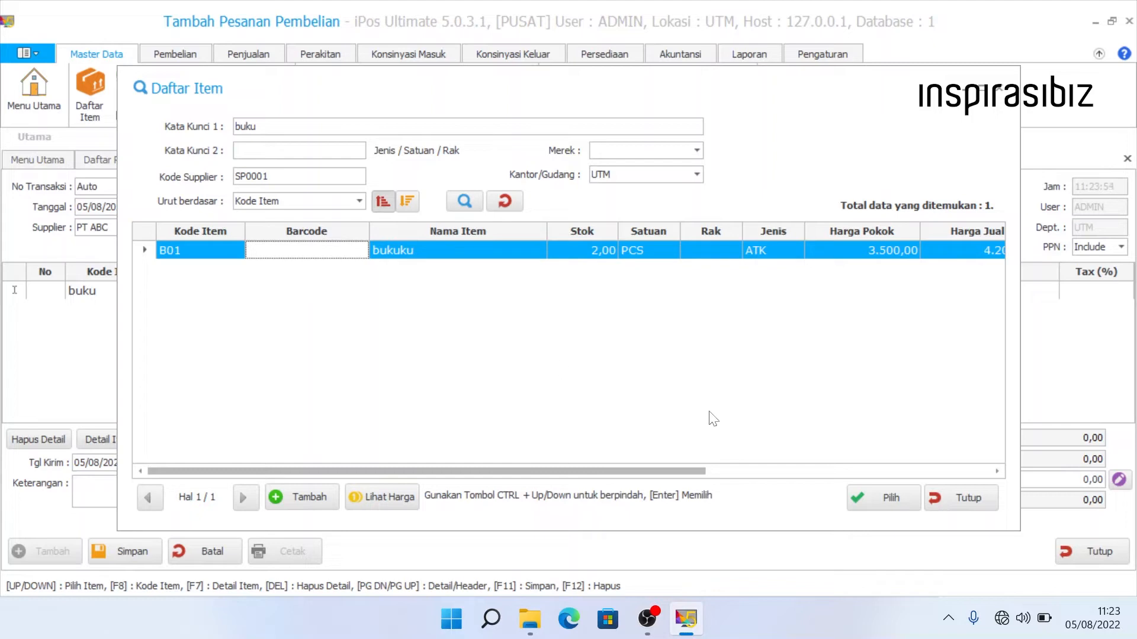
left_click(936, 503)
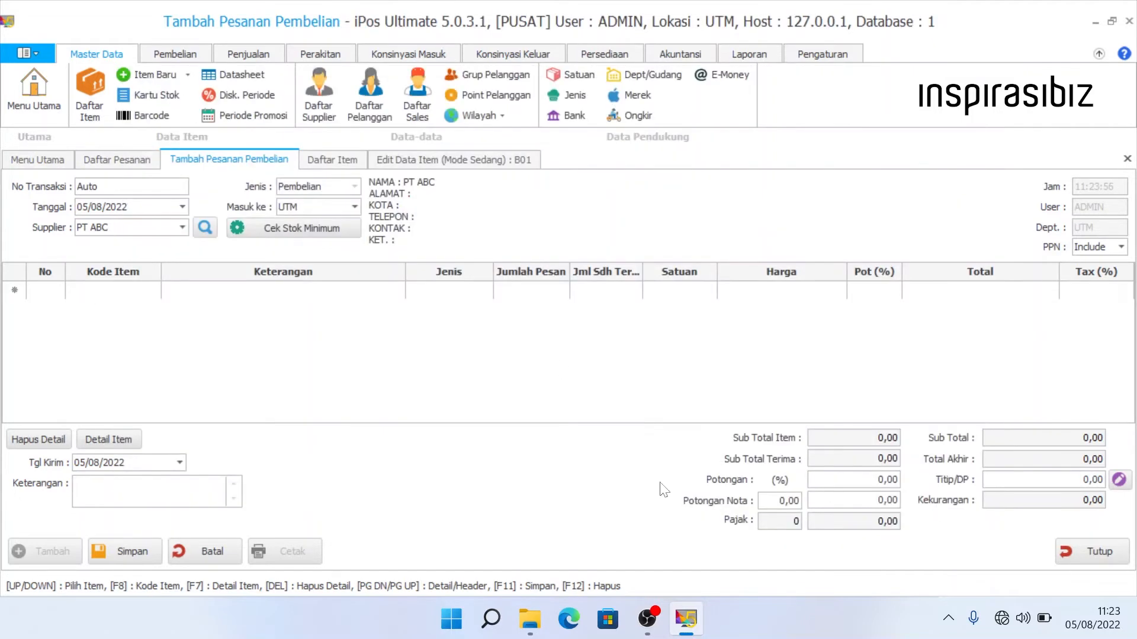
- Run the minimum stock check for supplier PT ABC on the purchase order and close it without choosing any item
left_click(302, 231)
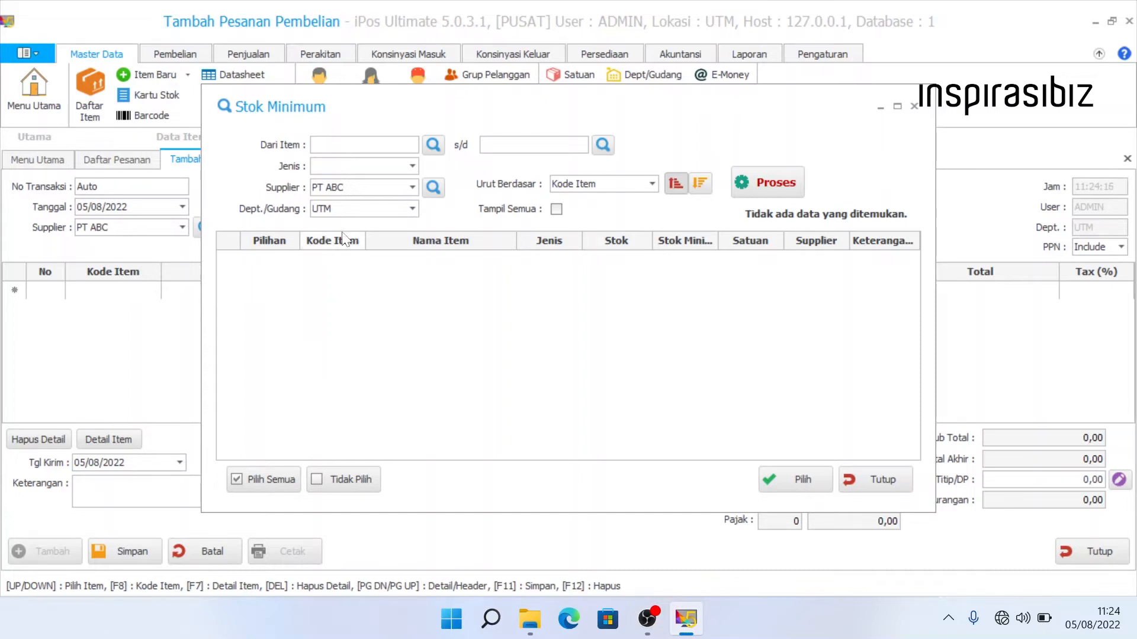
left_click_drag(344, 187, 289, 189)
left_click(866, 473)
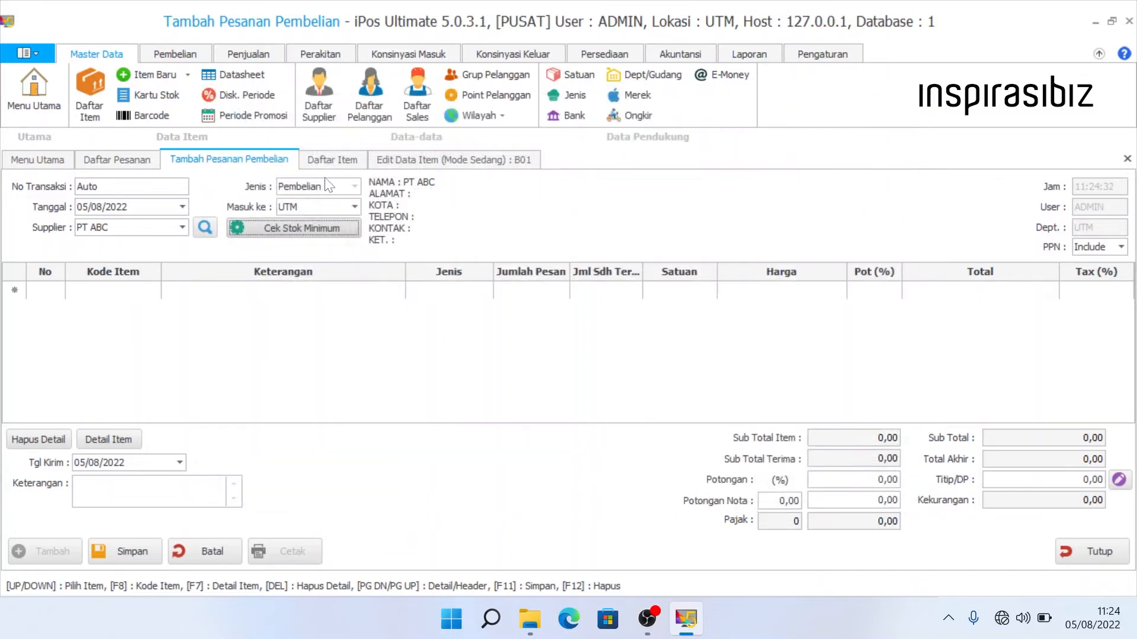
- Set the minimum stock of item B01 to 2 PCS in its item data and save the item
left_click(322, 163)
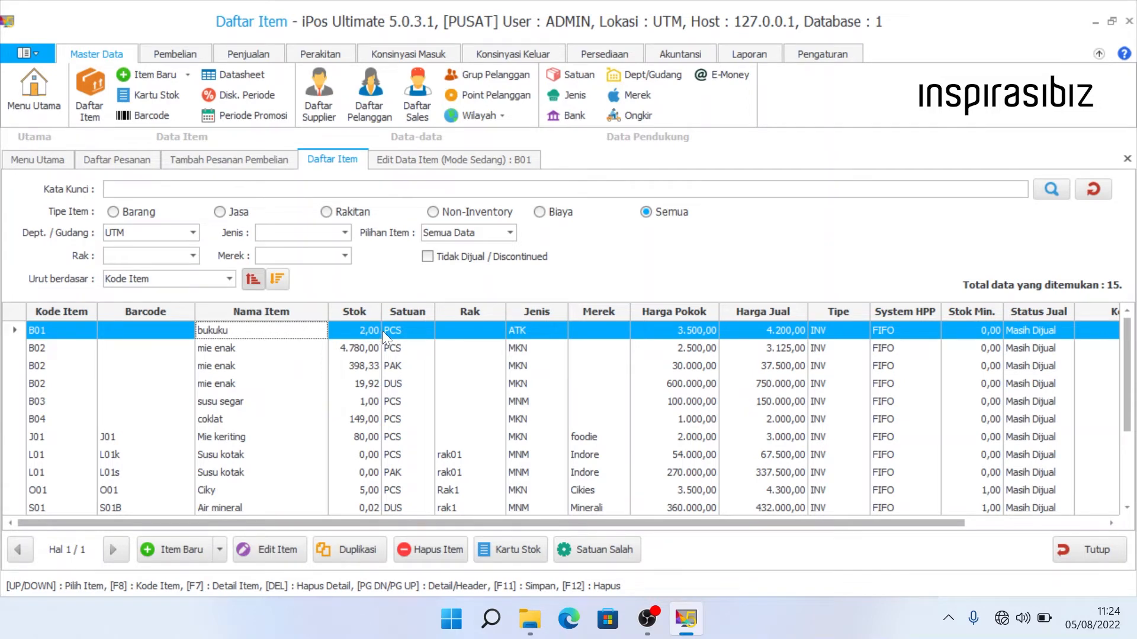
left_click(420, 161)
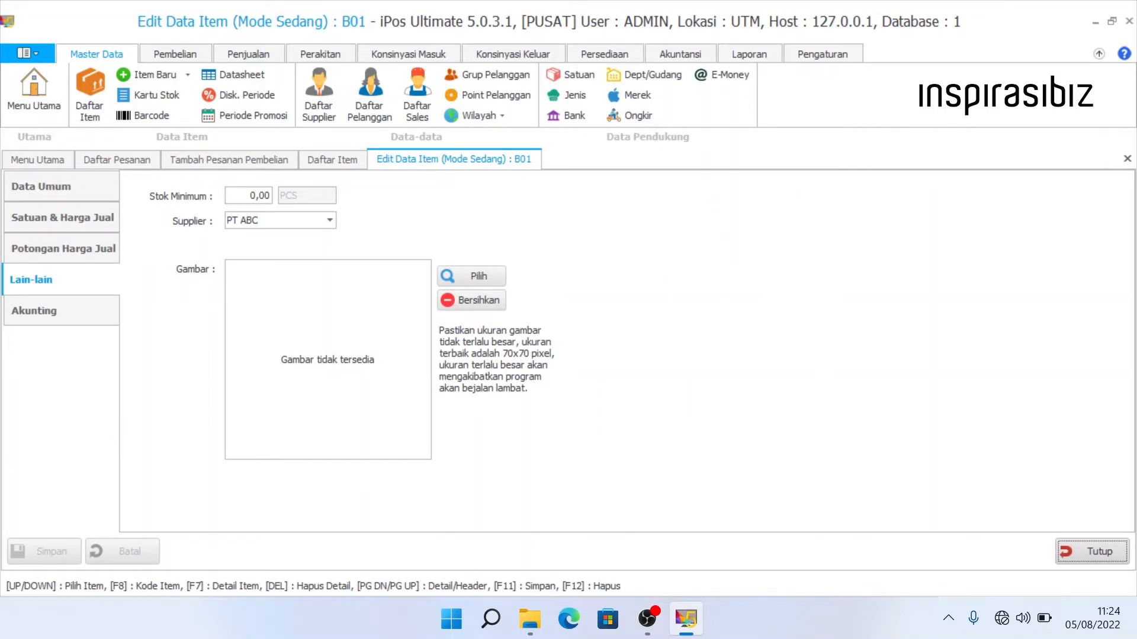
left_click_drag(250, 196, 265, 196)
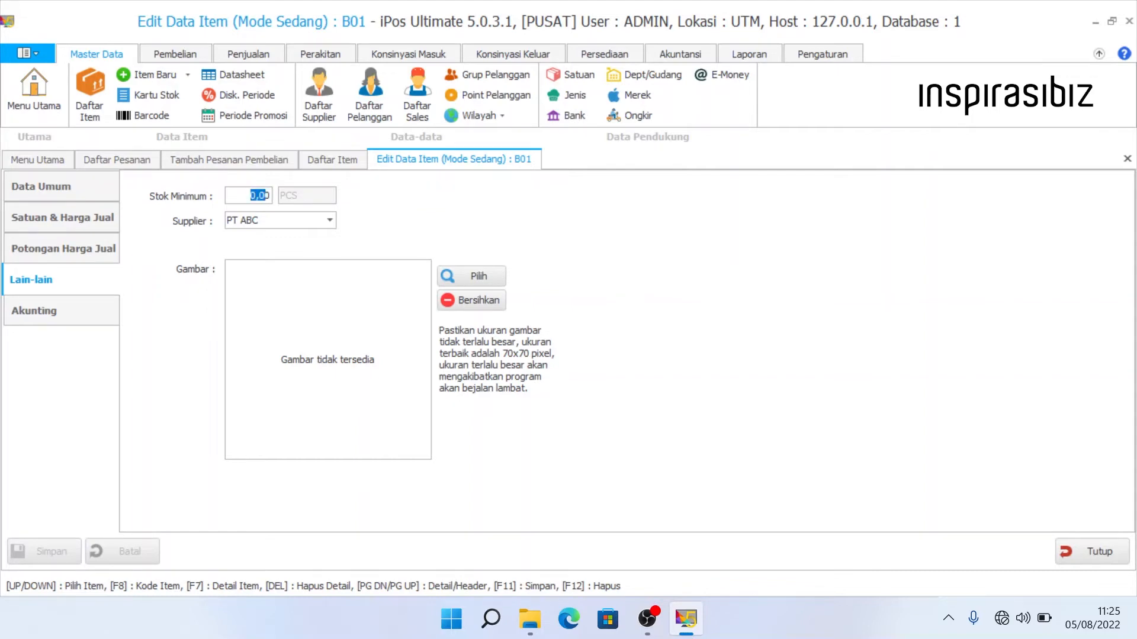
left_click(327, 160)
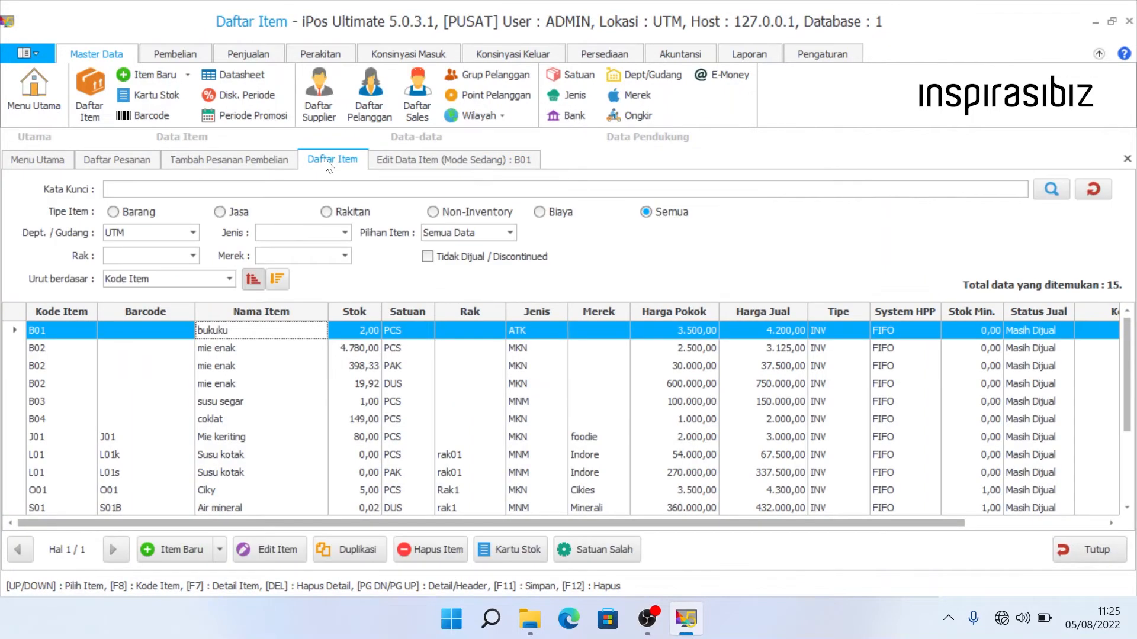
left_click(426, 159)
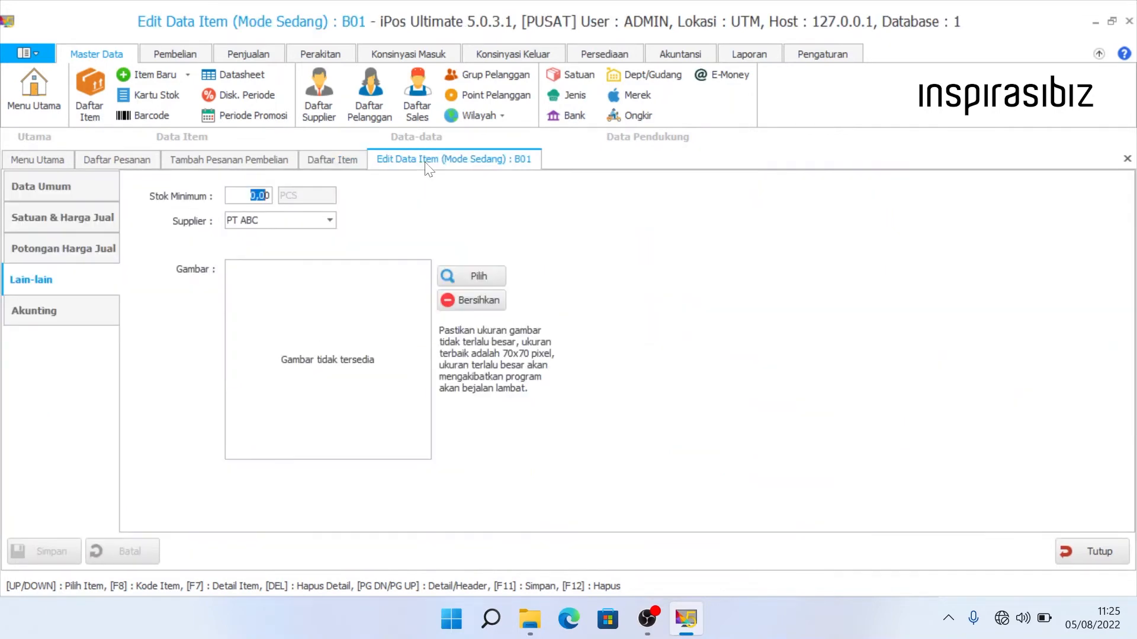
left_click_drag(250, 195, 272, 196)
left_click(335, 159)
left_click(382, 160)
type("2")
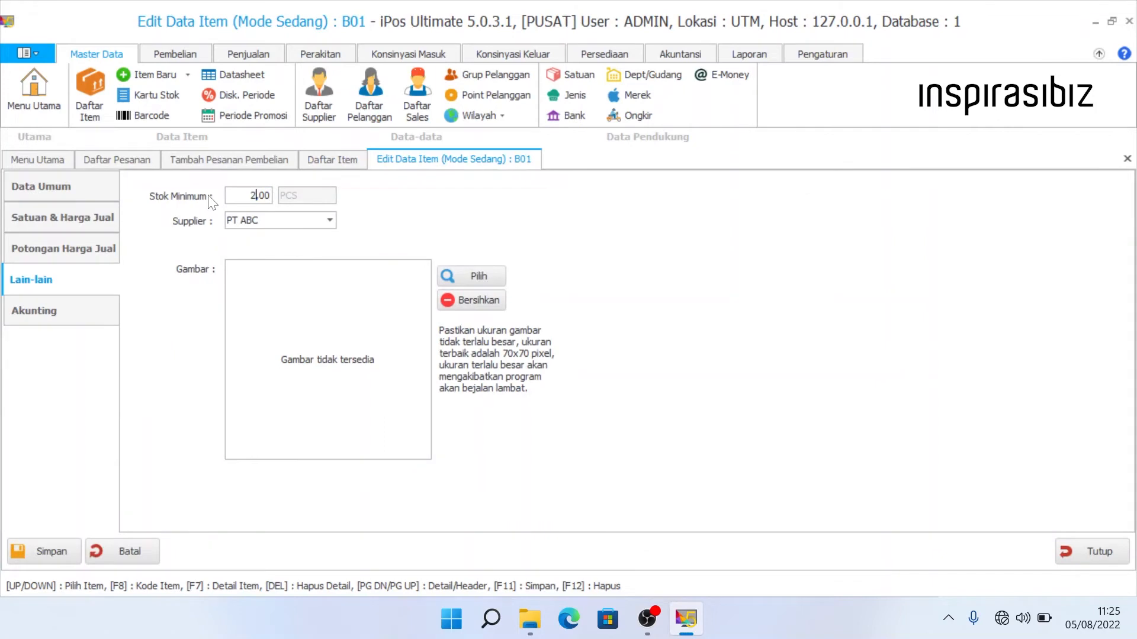
left_click(47, 544)
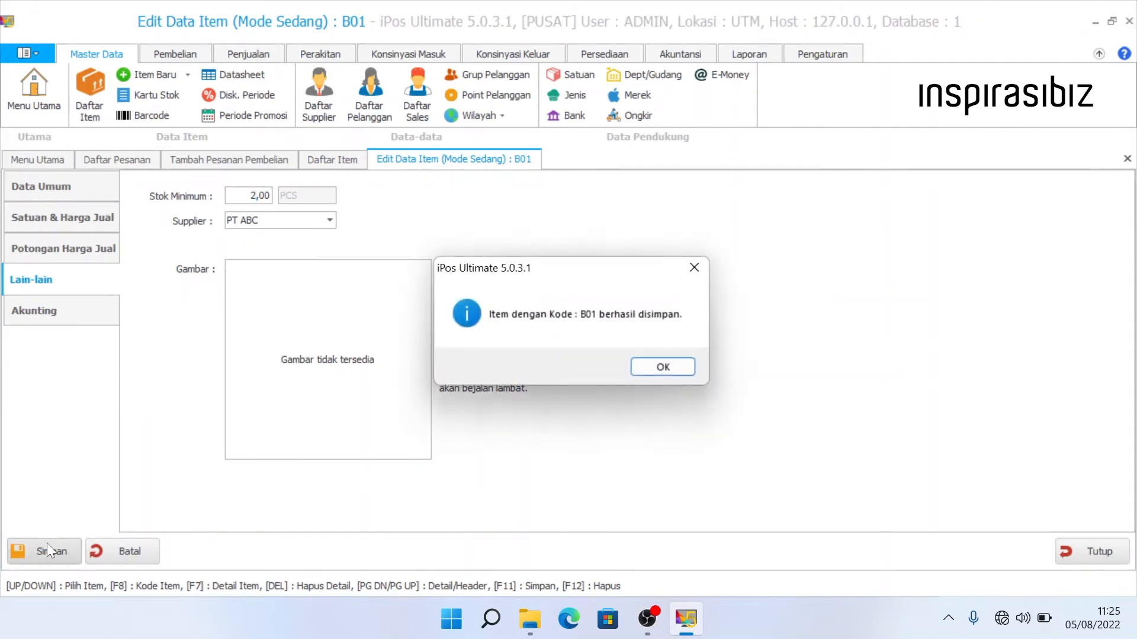
key("Return")
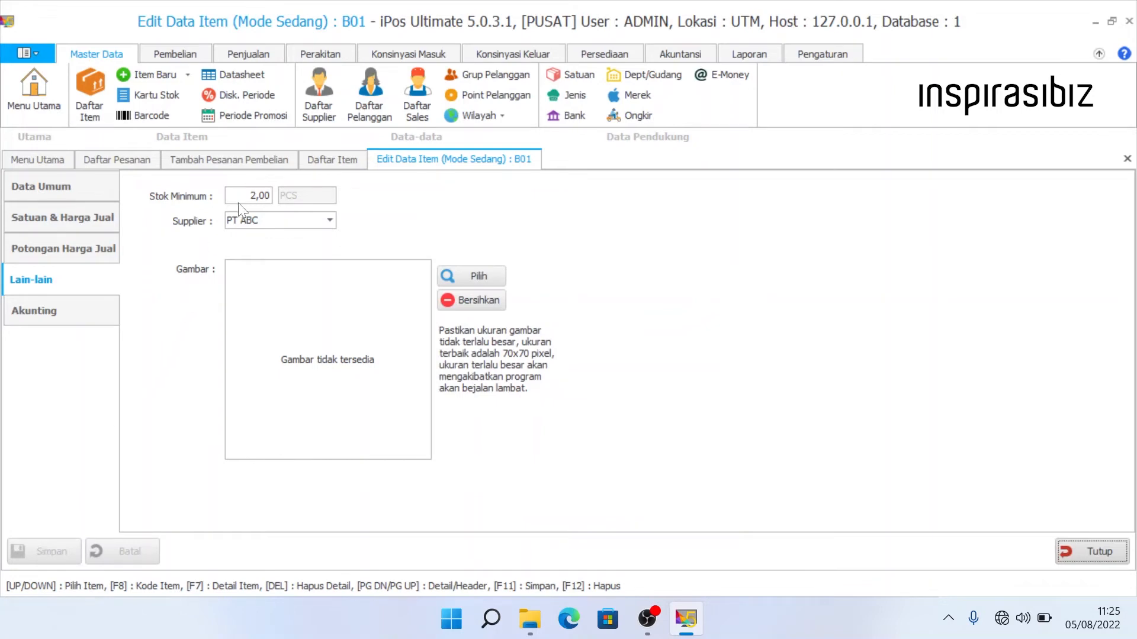
- Return to the purchase order, rerun the minimum stock check for PT ABC and compare bukuku's stock with its minimum stock
left_click(243, 163)
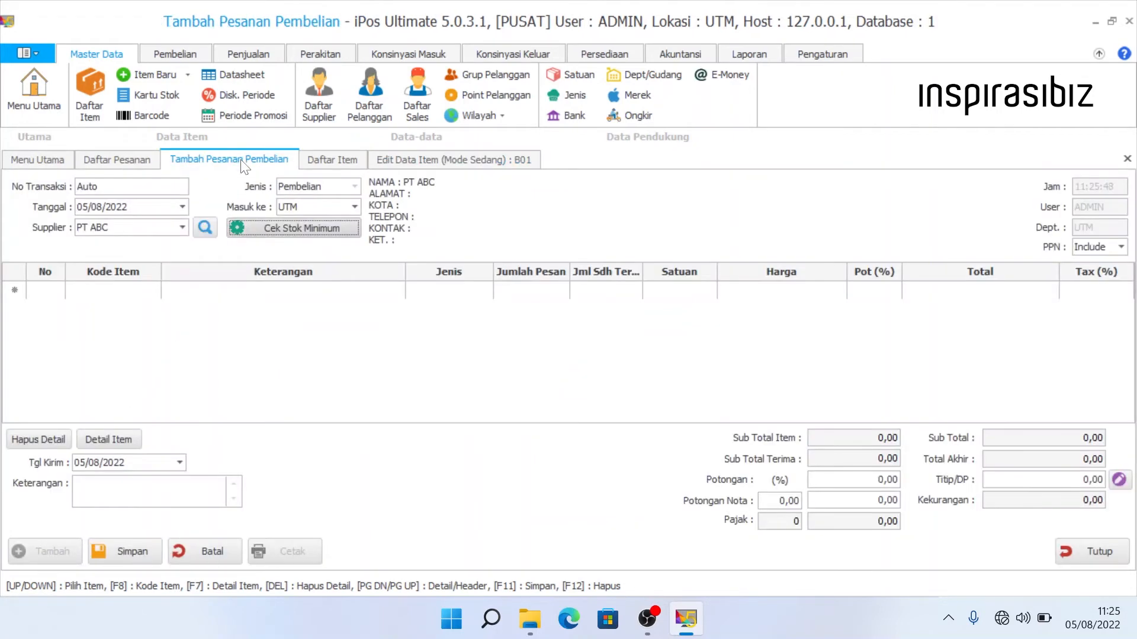
left_click(299, 237)
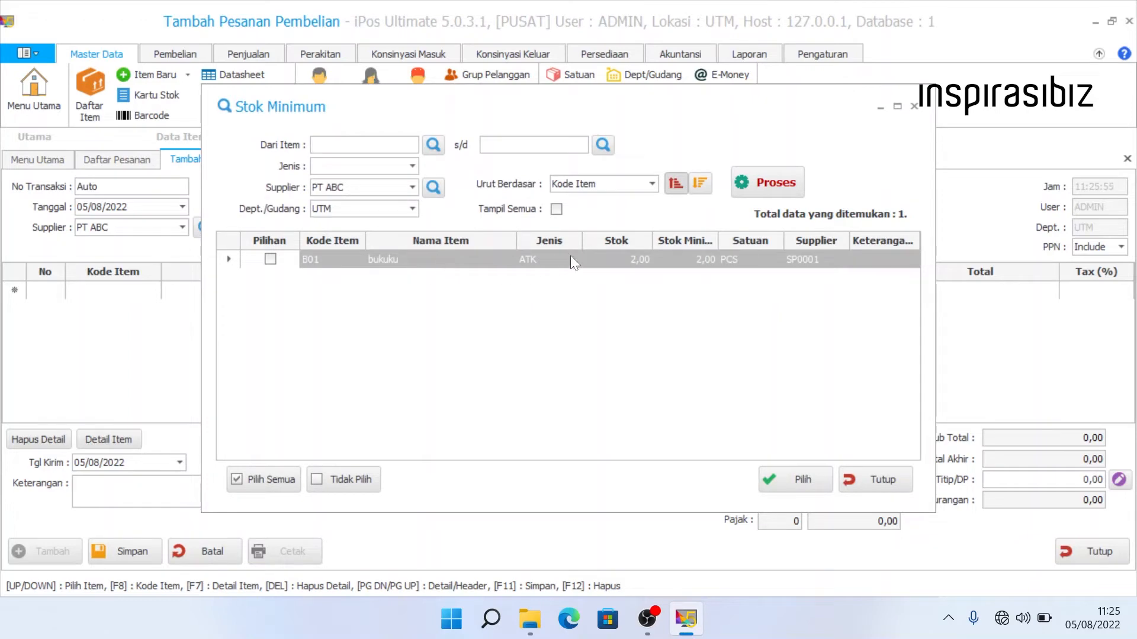
left_click(627, 262)
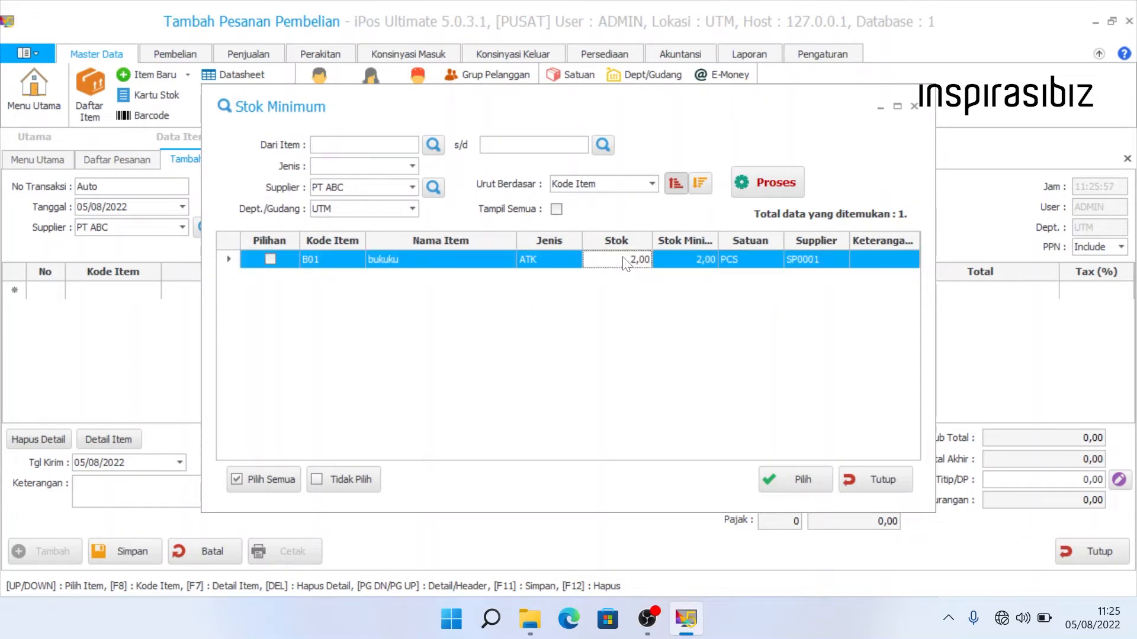
left_click(662, 258)
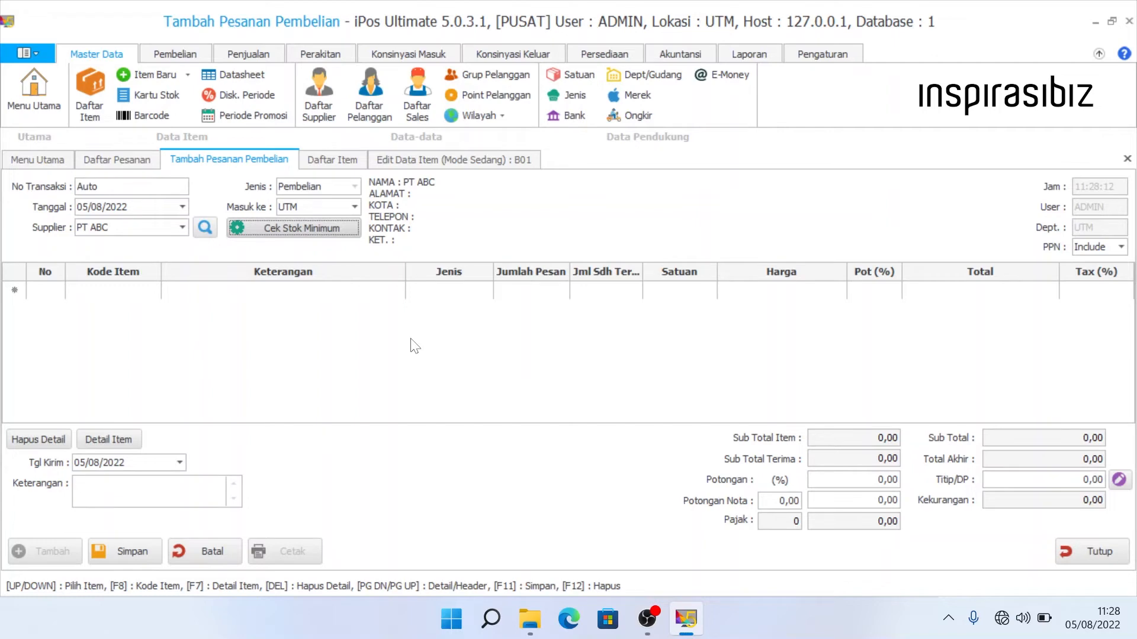
- Clear the supplier from the purchase order and search the items for "bukuku"
left_click(177, 228)
left_click(173, 261)
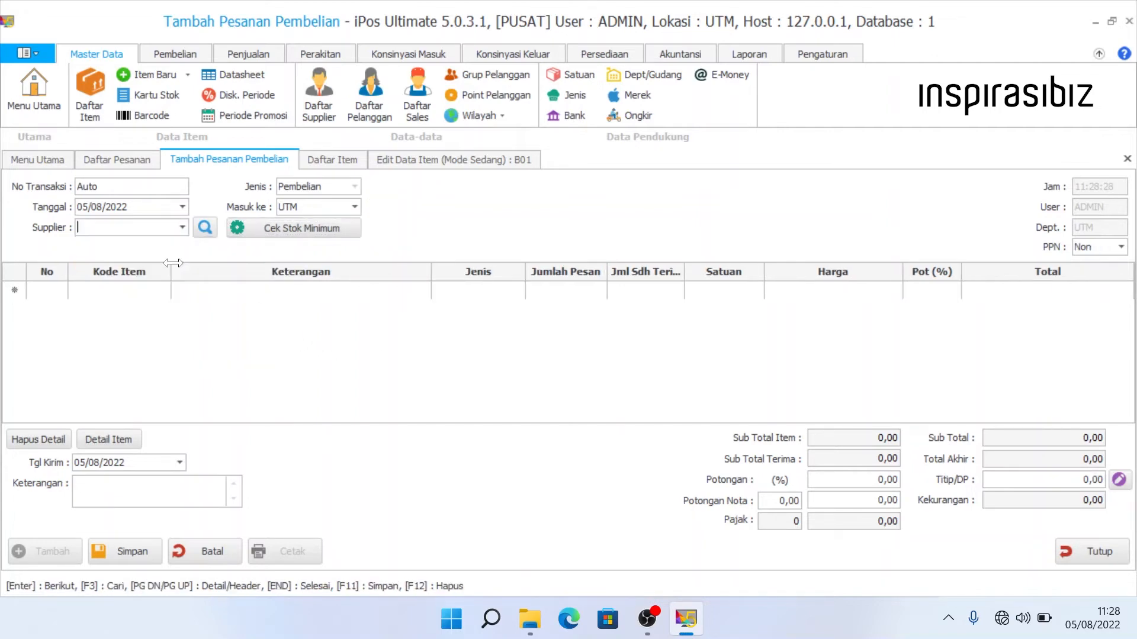
left_click(149, 293)
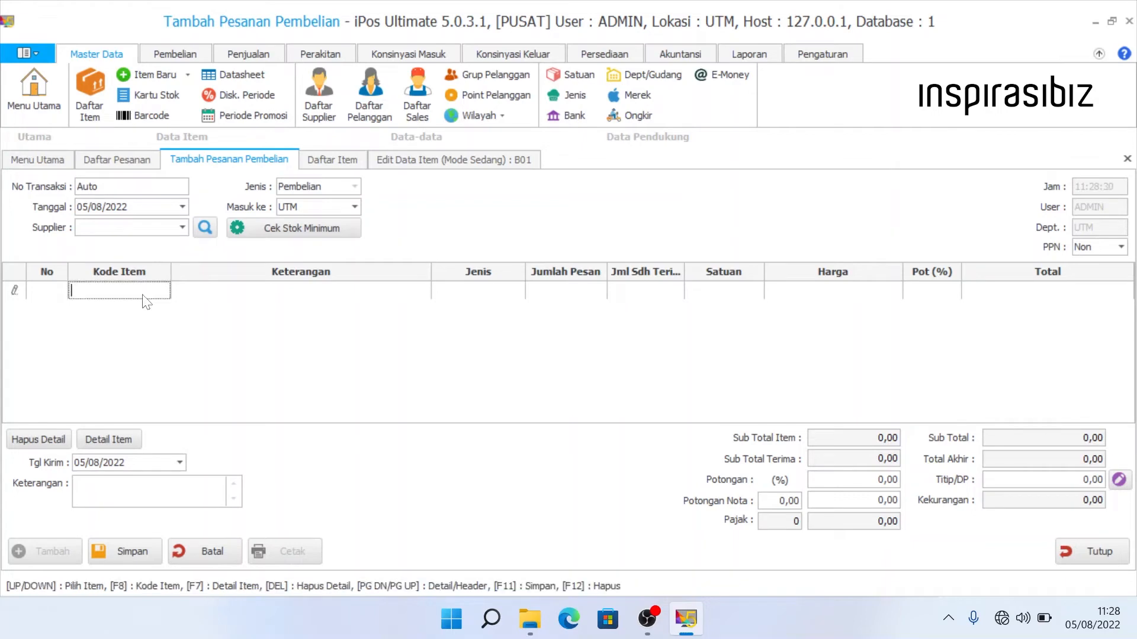
type("bukuku")
key("Return")
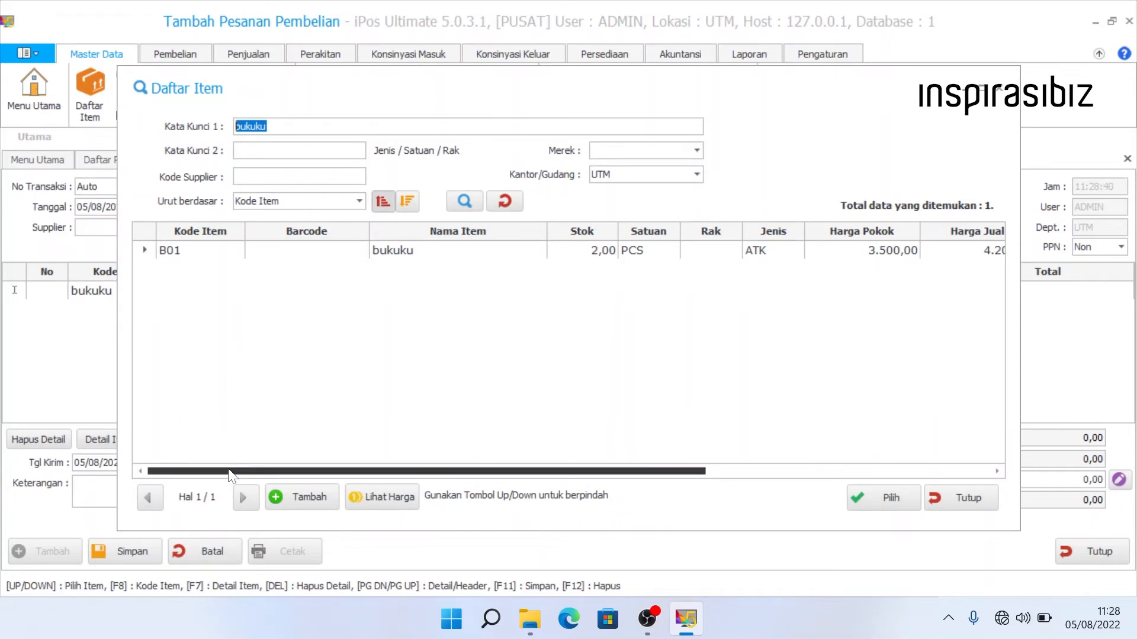
left_click_drag(229, 473, 212, 438)
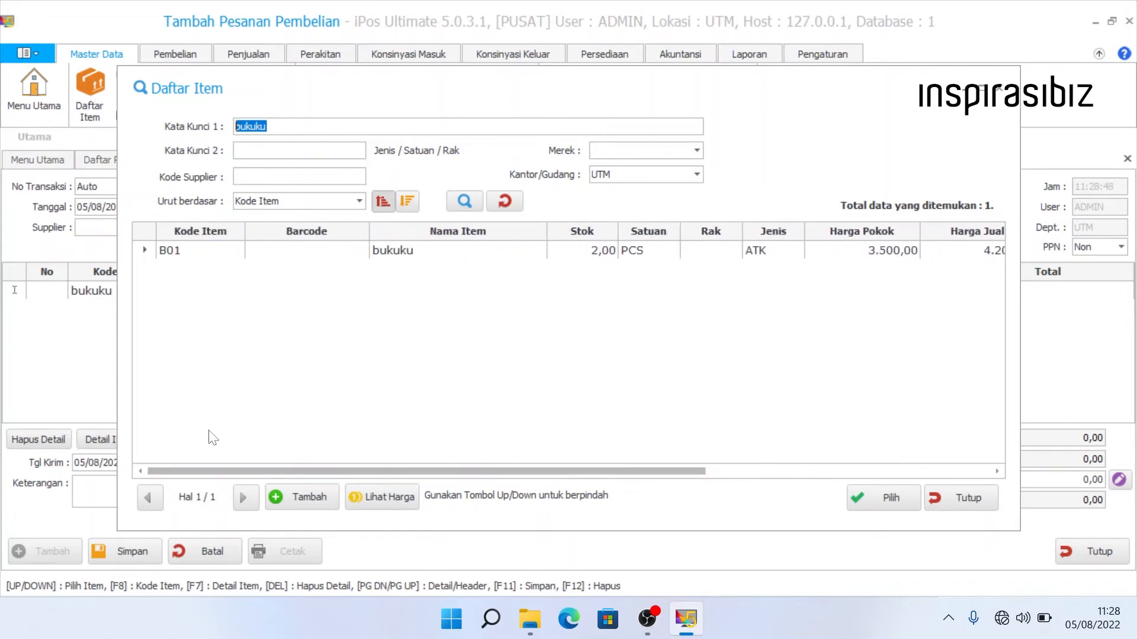
- Search the items for the keyword "a" instead, with no supplier filter
type("sid")
key("BackSpace")
key("BackSpace")
key("BackSpace")
type("a")
key("Tab")
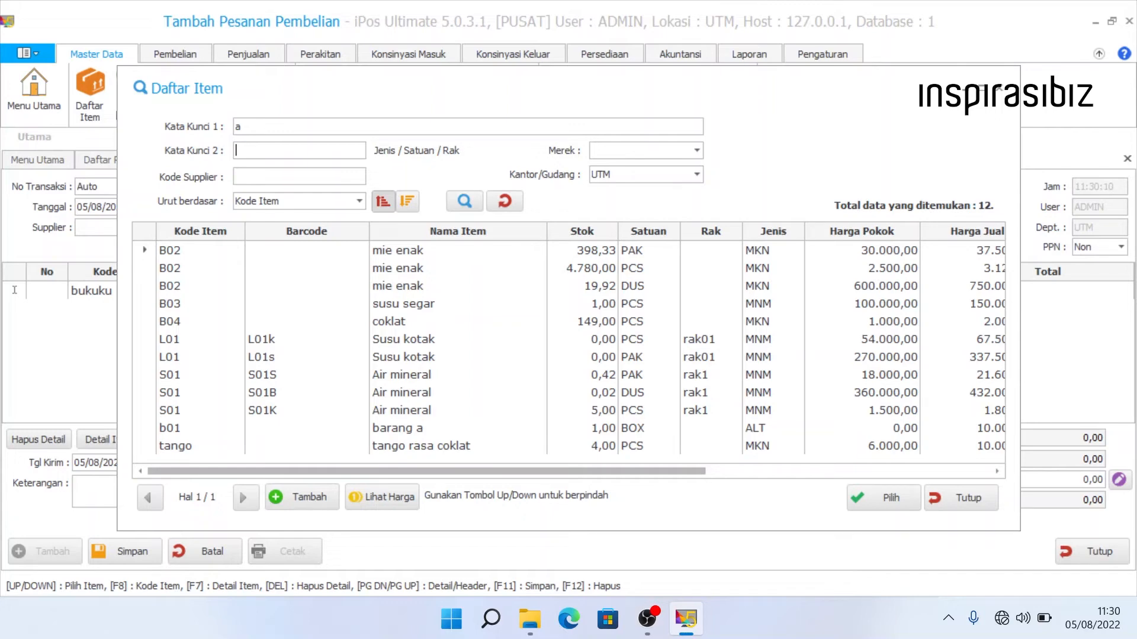
- Close the item search without adding an item and open the minimum stock check with no supplier selected
left_click(954, 502)
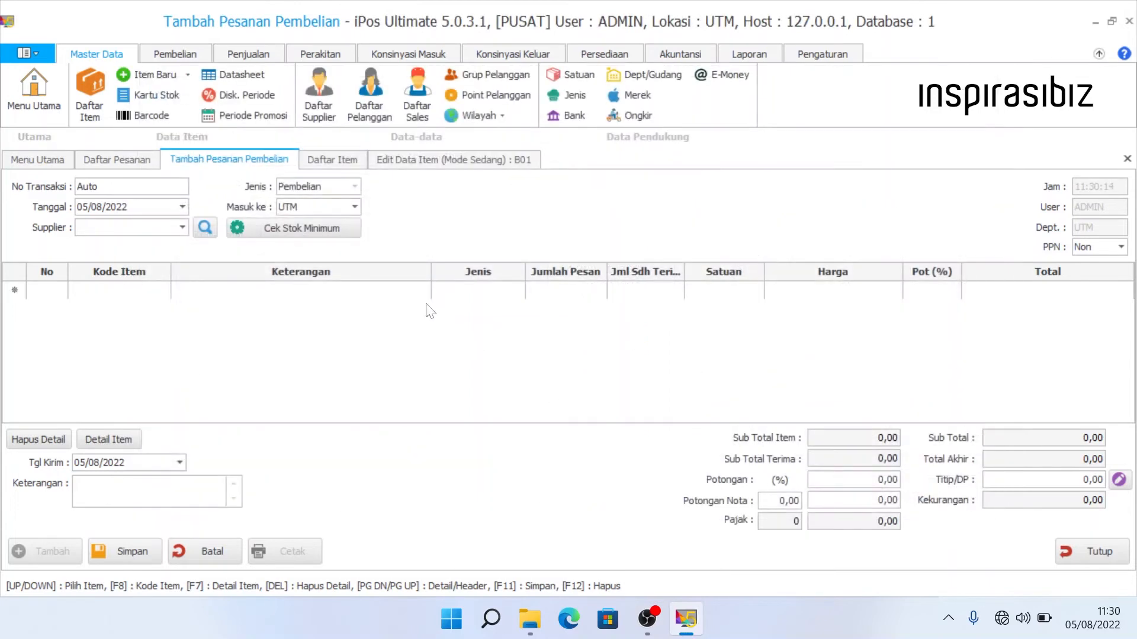
left_click(326, 239)
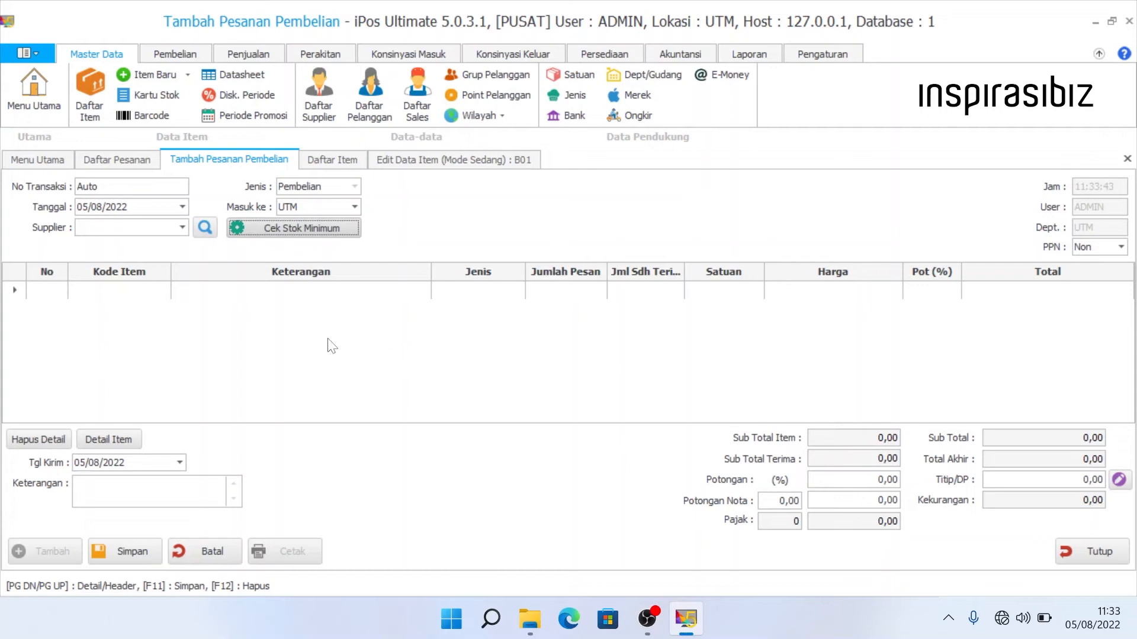
- Search for "bukuku" in the order's first row and add item B01
left_click(123, 290)
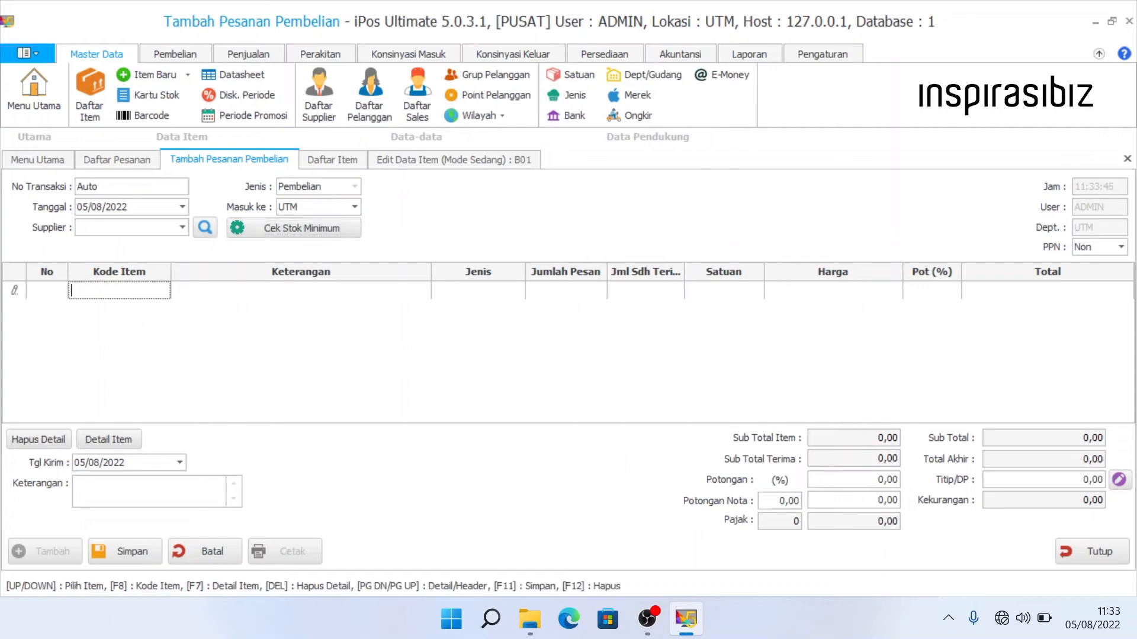
type("bukuku")
key("Return")
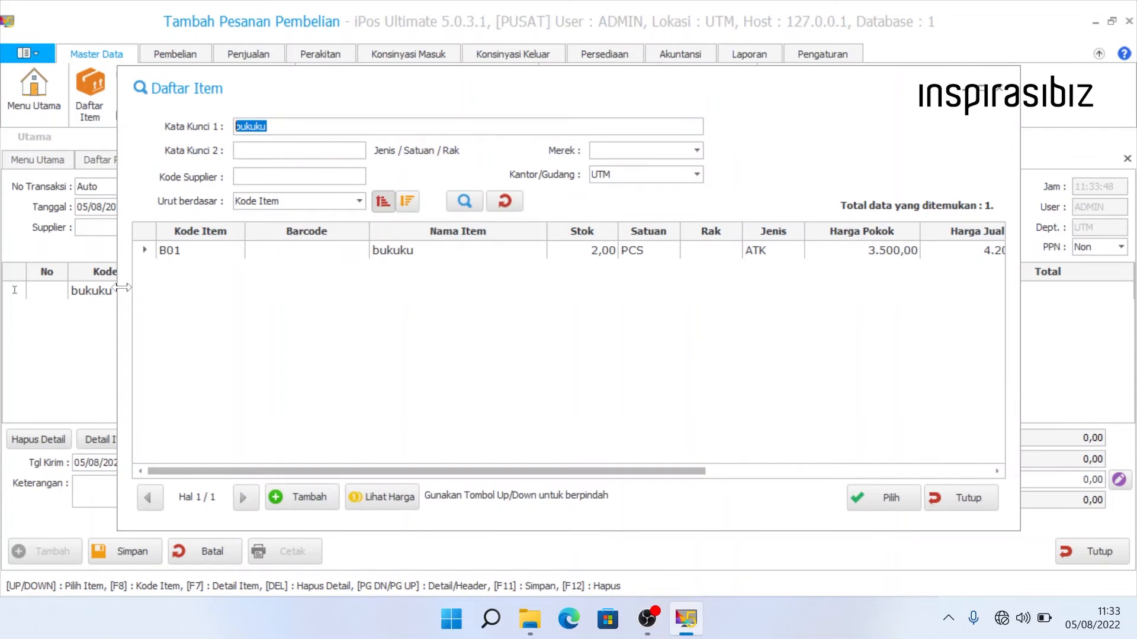
double_click(244, 250)
key("Return")
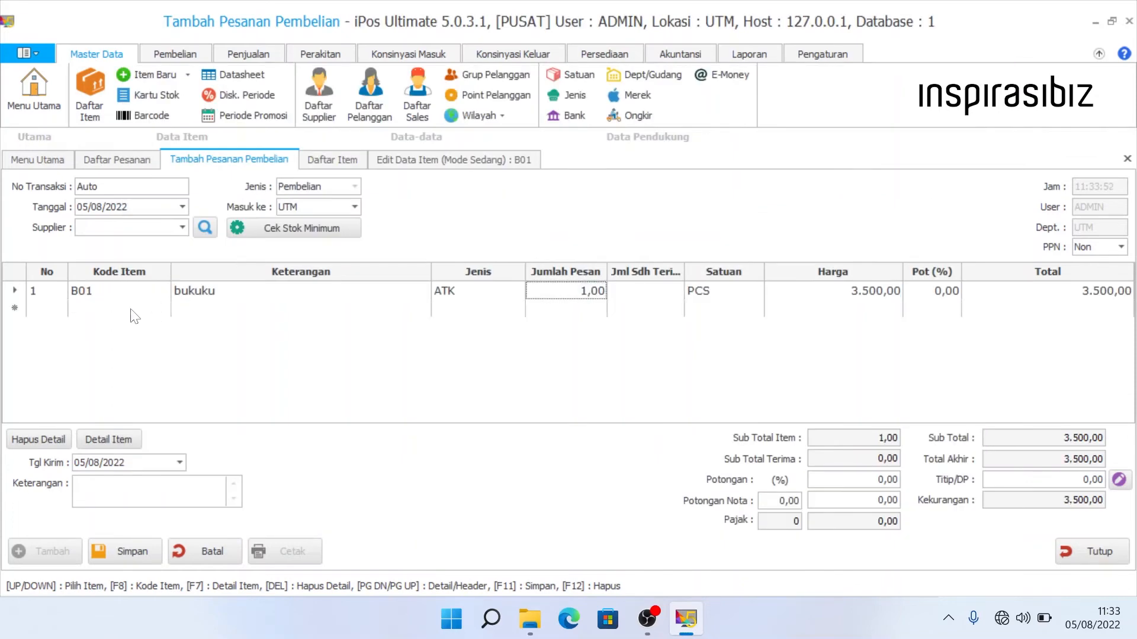
- Search for "a" in the second row and add Susu kotak (L01) in PCS
type("a")
key("Return")
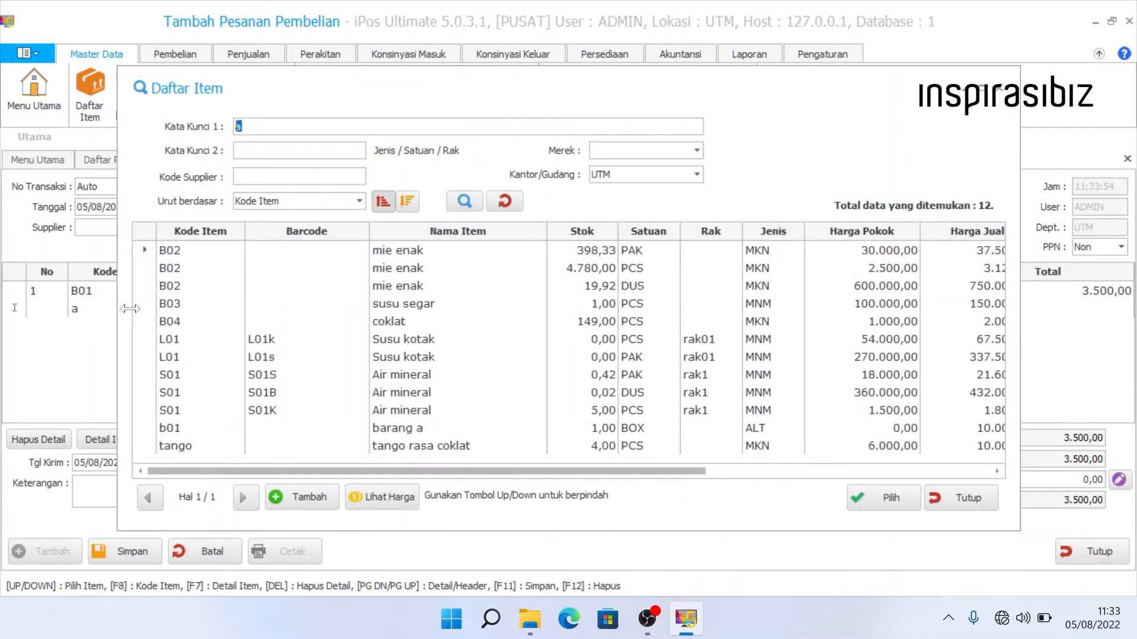
left_click(329, 272)
double_click(355, 339)
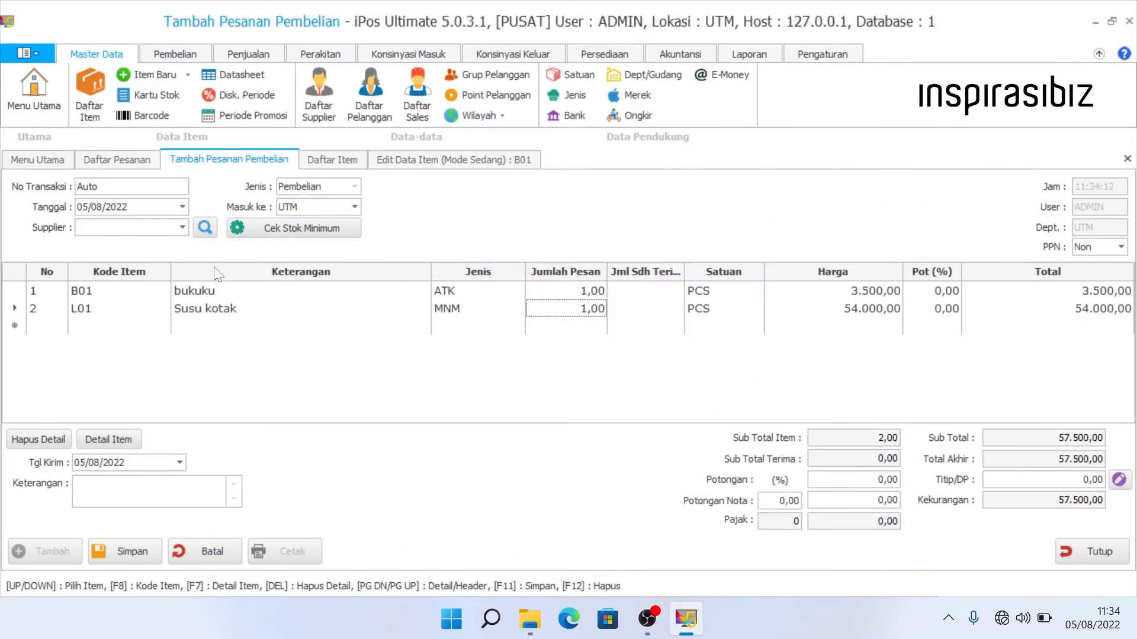
- Set the purchase order's supplier to PT ABC
left_click(176, 229)
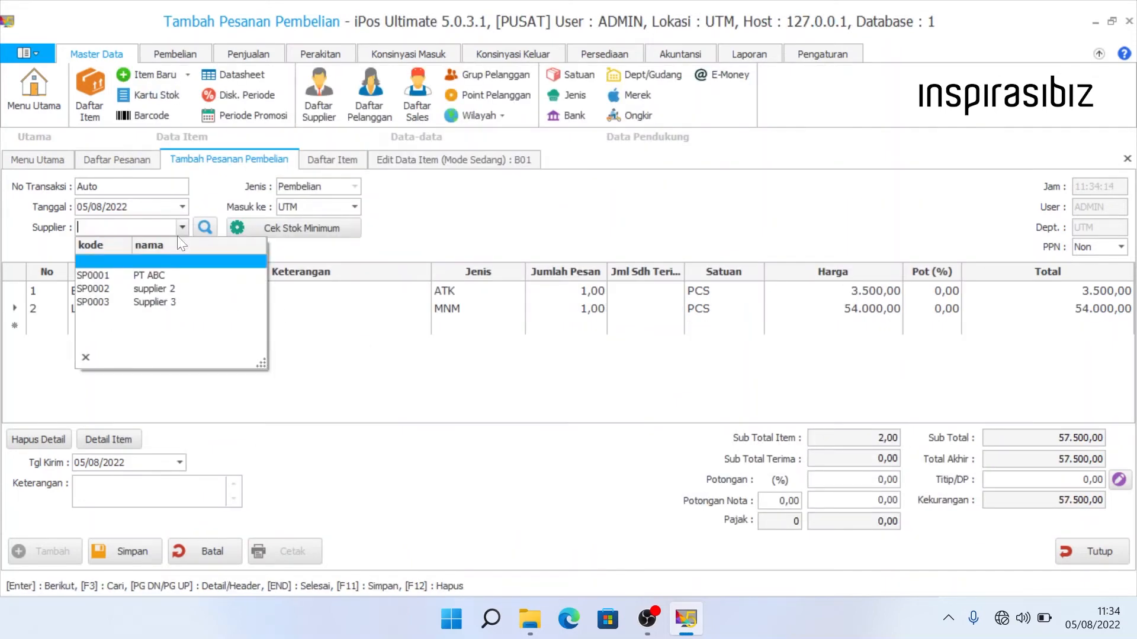
left_click(169, 271)
left_click(331, 420)
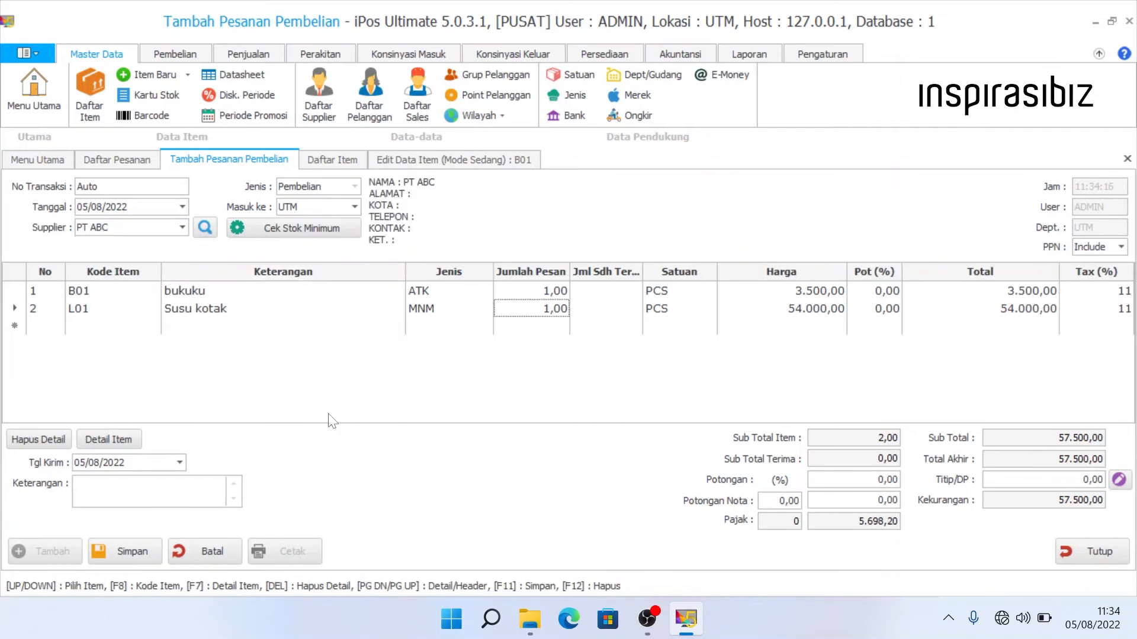
- Set the order quantity of both bukuku and Susu kotak to 5
left_click(526, 297)
left_click(529, 306)
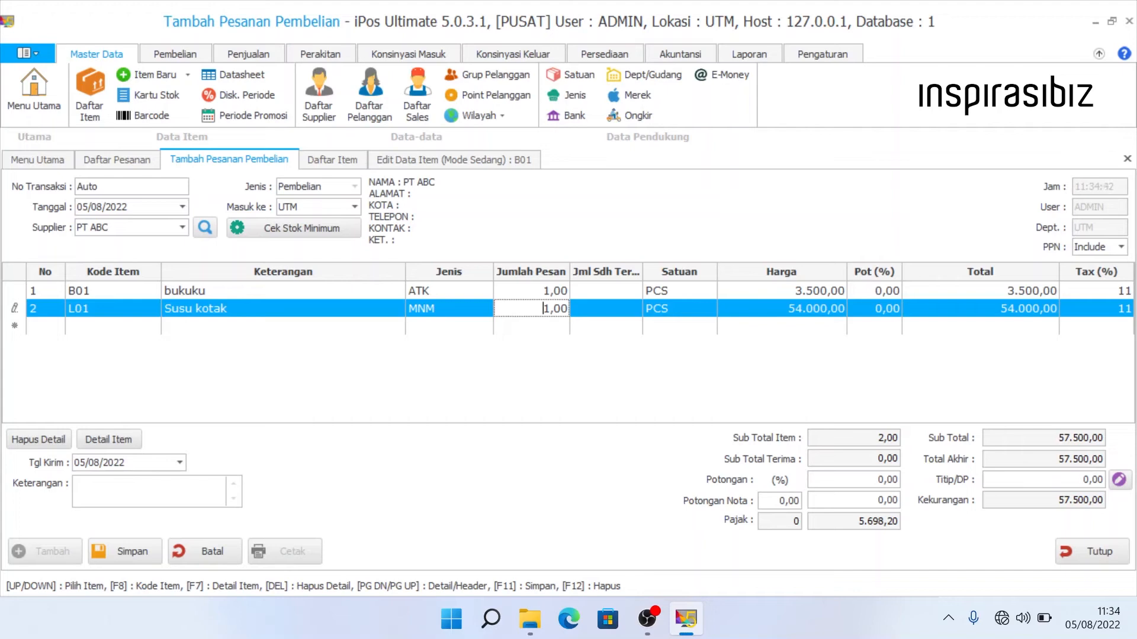
left_click(669, 288)
left_click(538, 289)
left_click_drag(538, 290, 610, 294)
type("5")
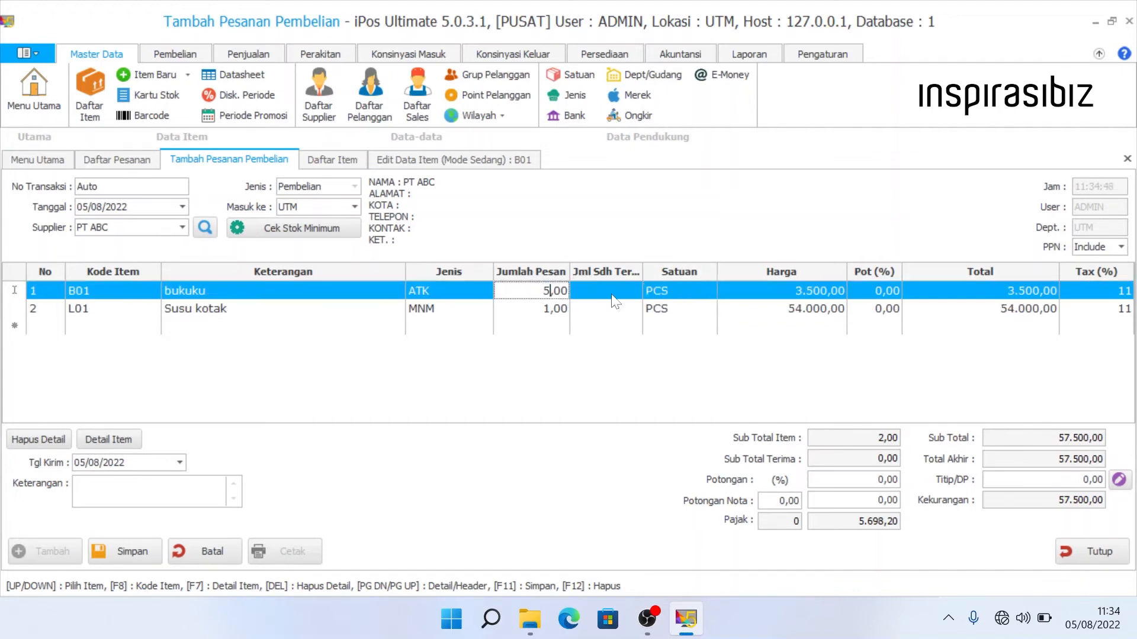
left_click_drag(529, 309, 577, 310)
type("5")
key("Return")
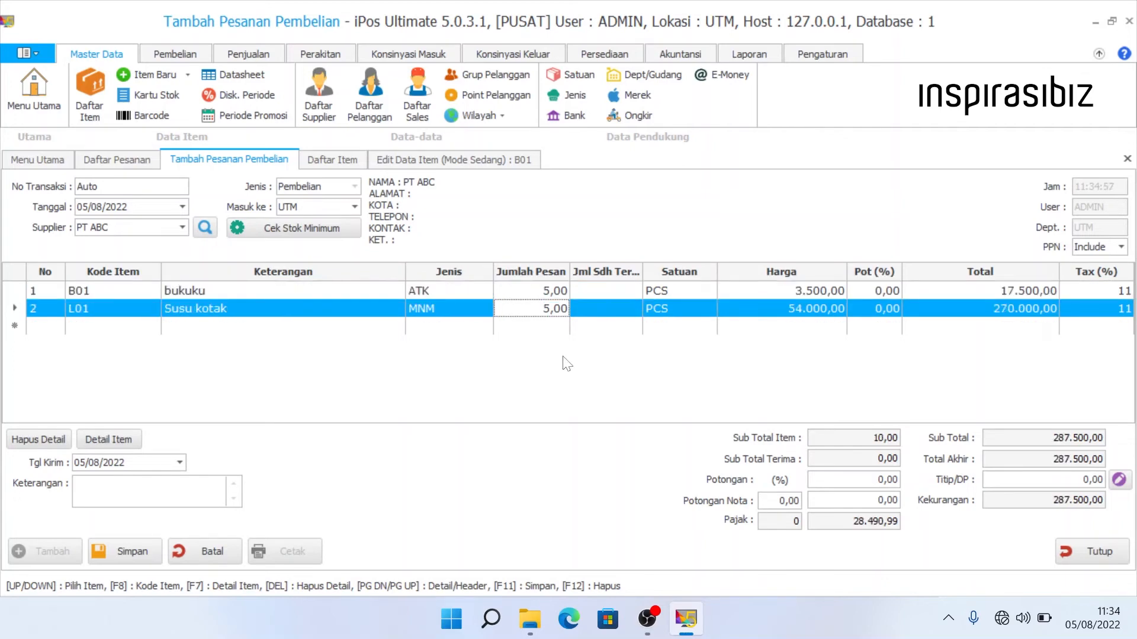
- Apply a 5% discount to the bukuku row
left_click(873, 290)
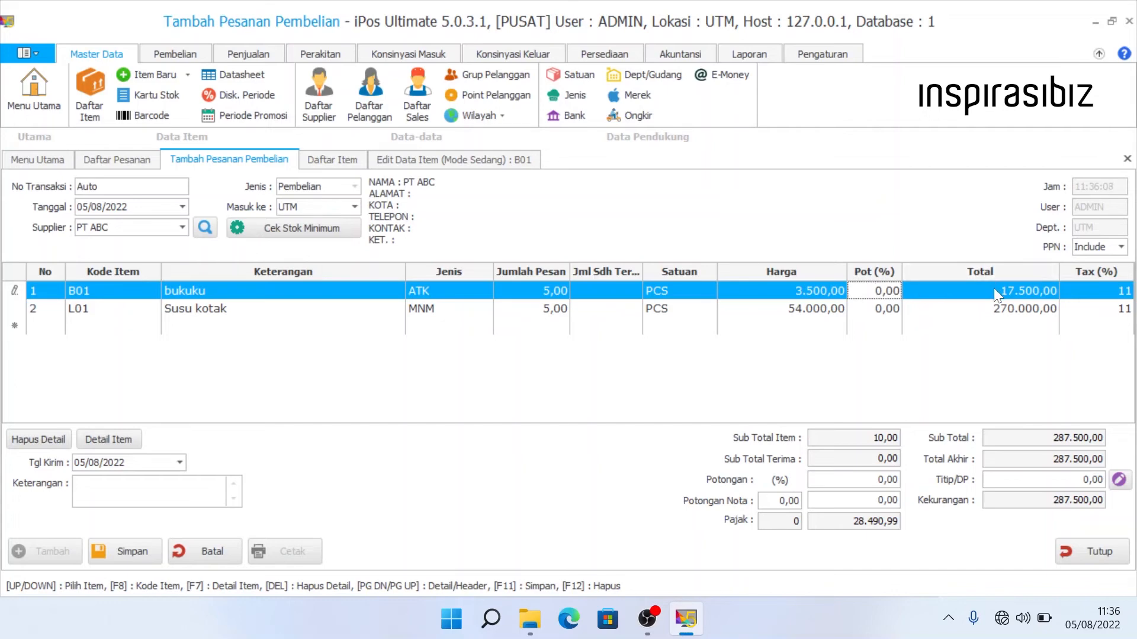
key("Return")
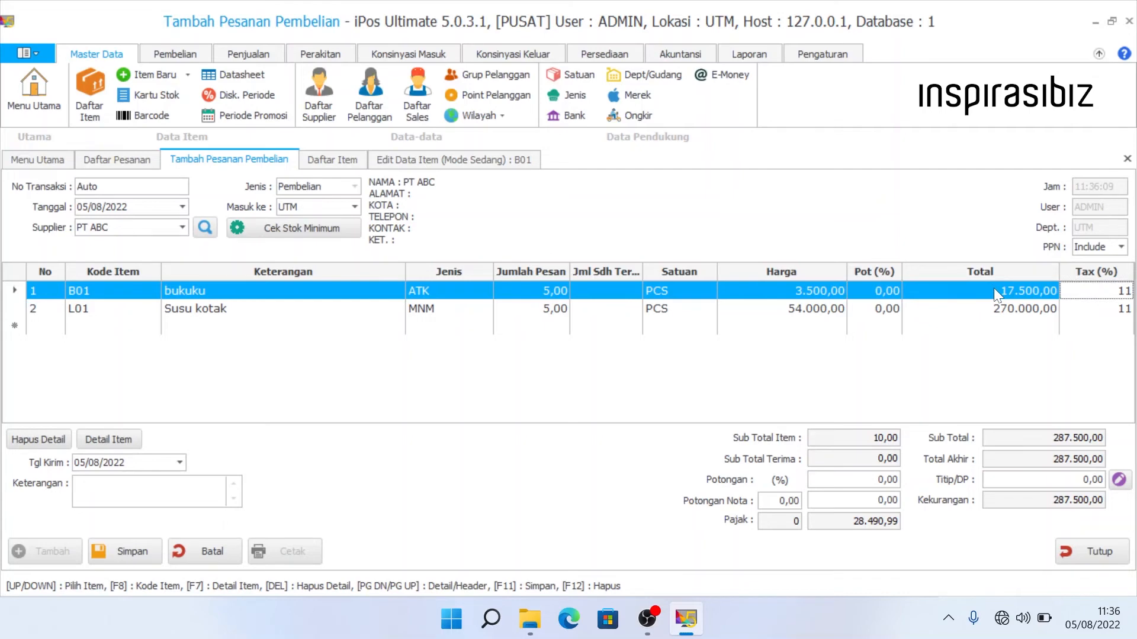
left_click(869, 296)
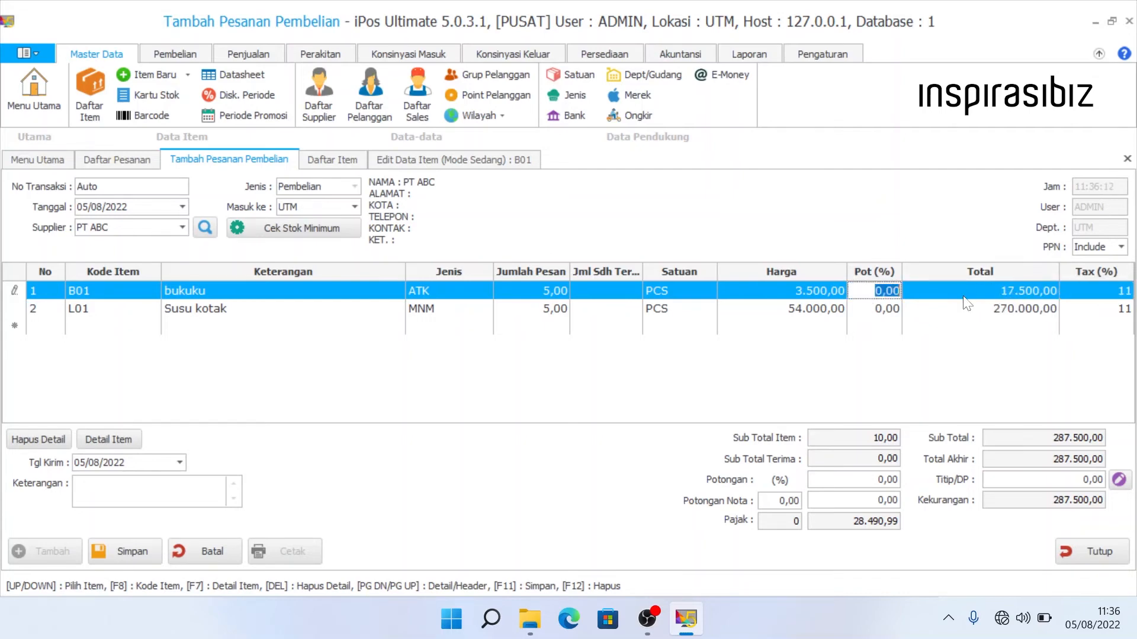
type("5")
key("Return")
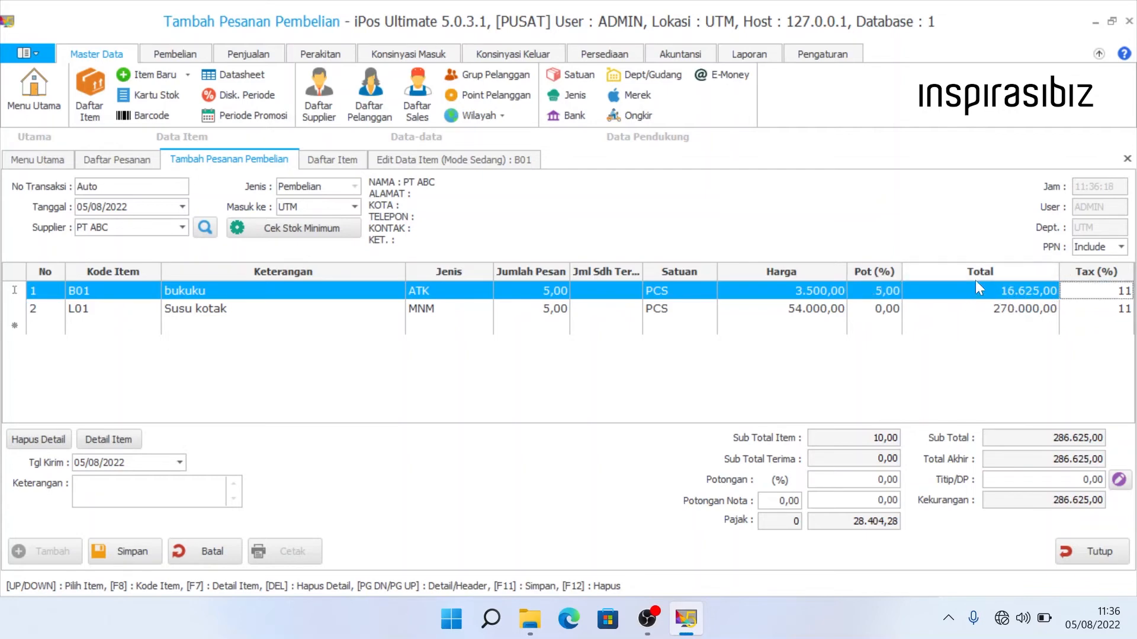
- Set the discount of the bukuku row to 0%
left_click(876, 290)
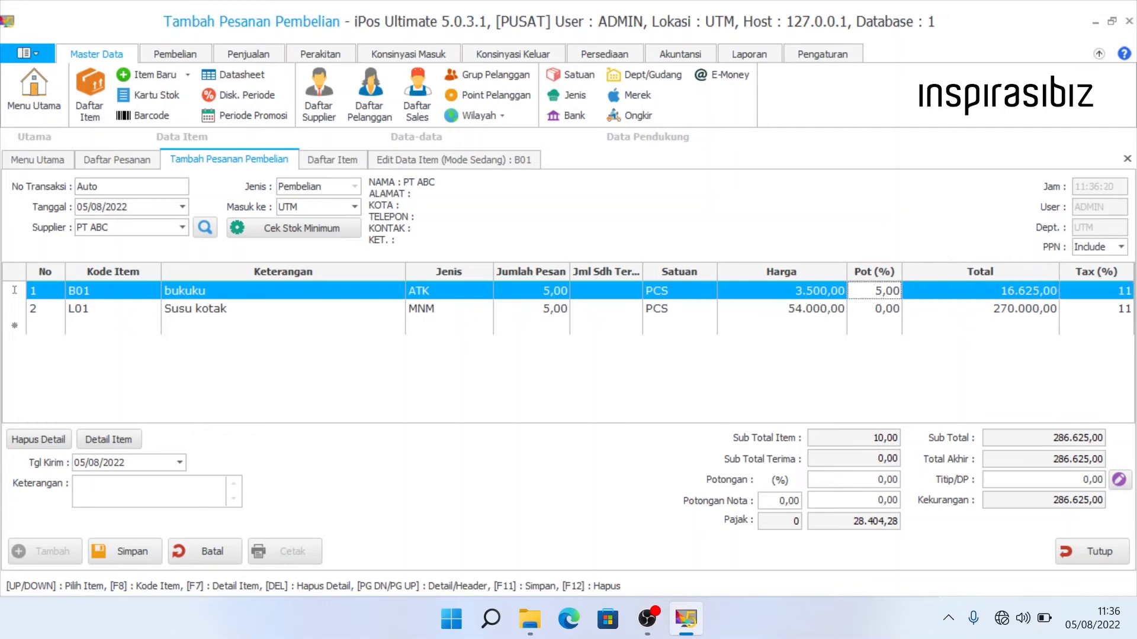
left_click_drag(876, 290, 901, 290)
type("0")
key("Return")
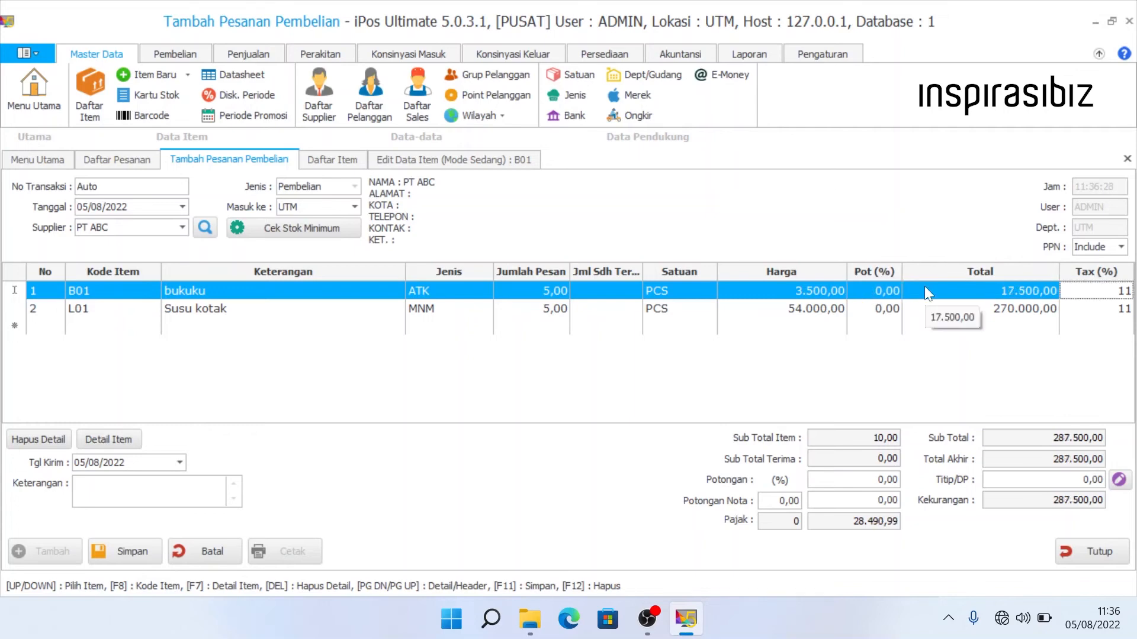
- Examine the order's PPN options, delivery date, notes field, nominal note discount and the discount cells of both item rows
left_click(1110, 253)
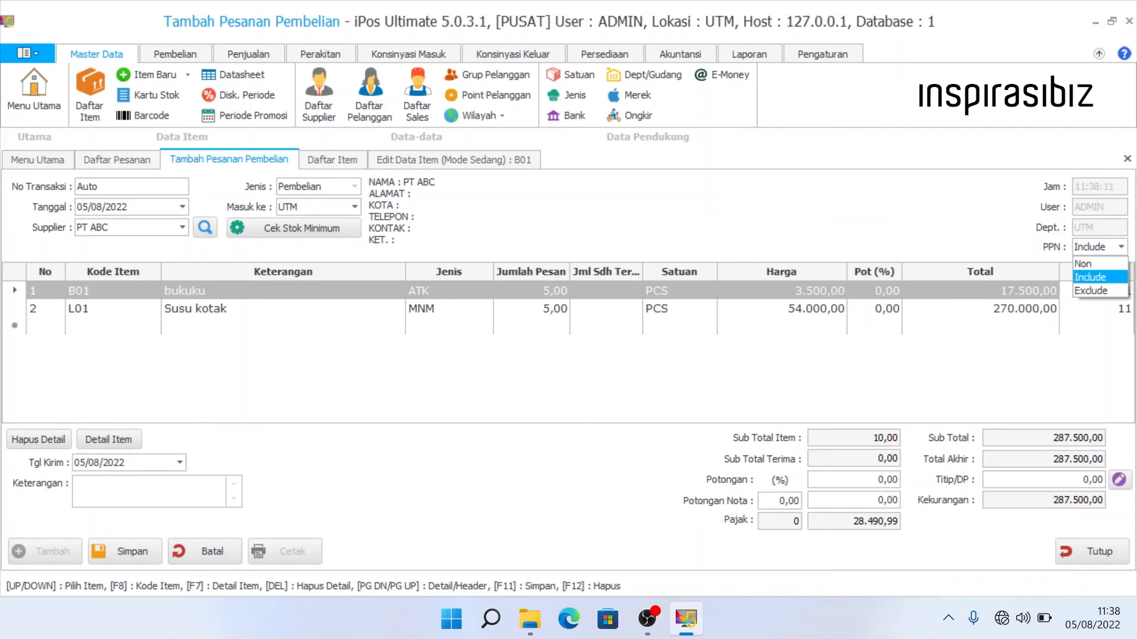
left_click(147, 463)
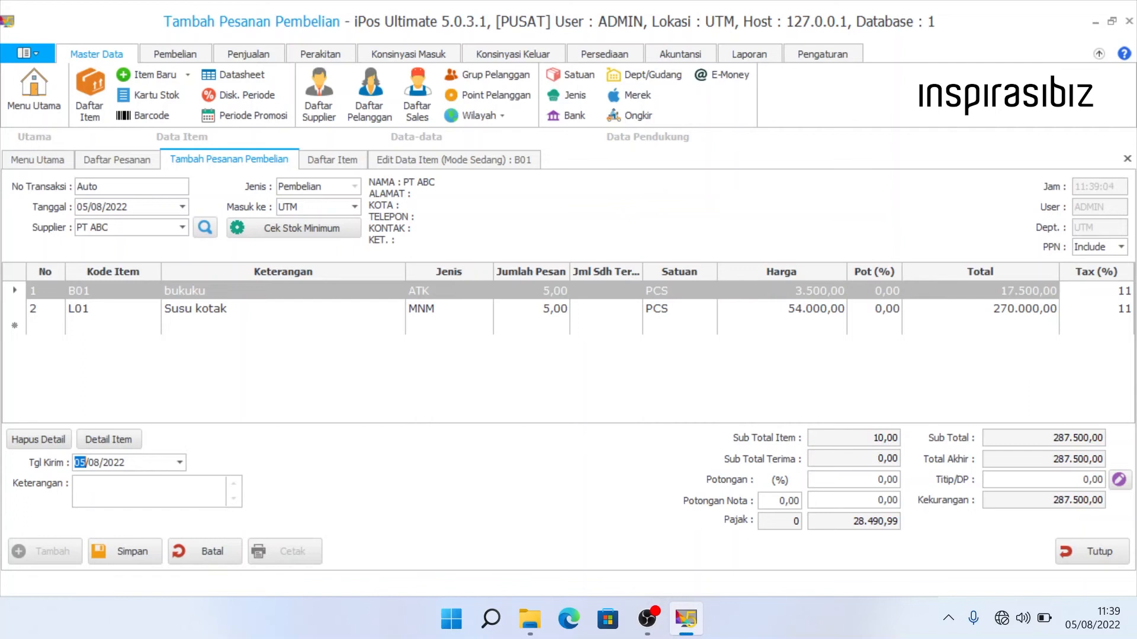
key("Return")
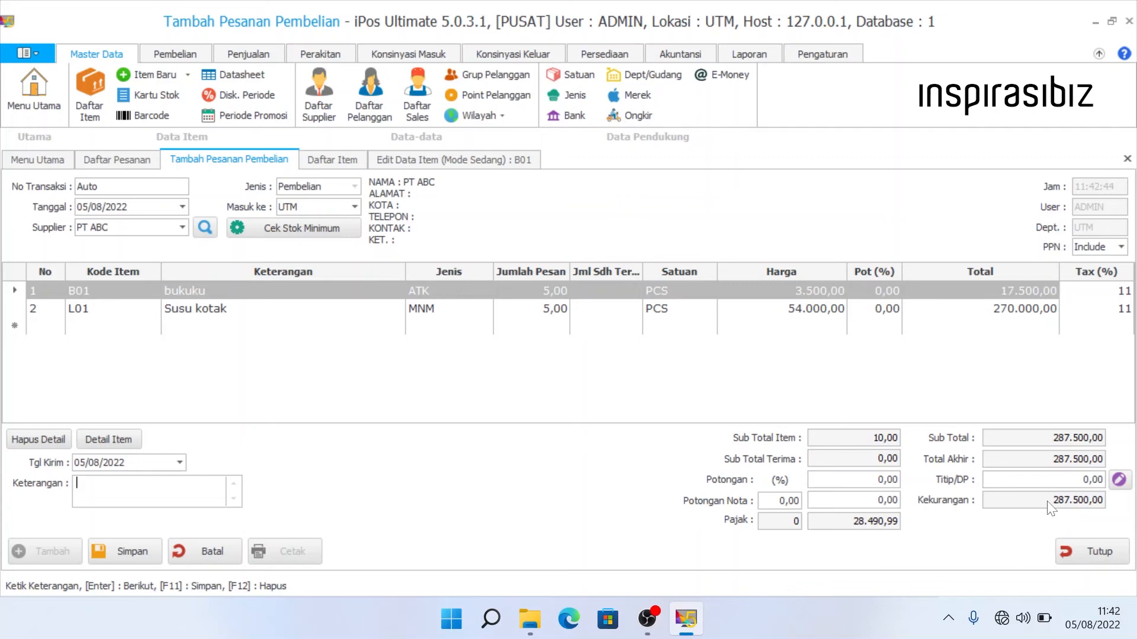
left_click(880, 500)
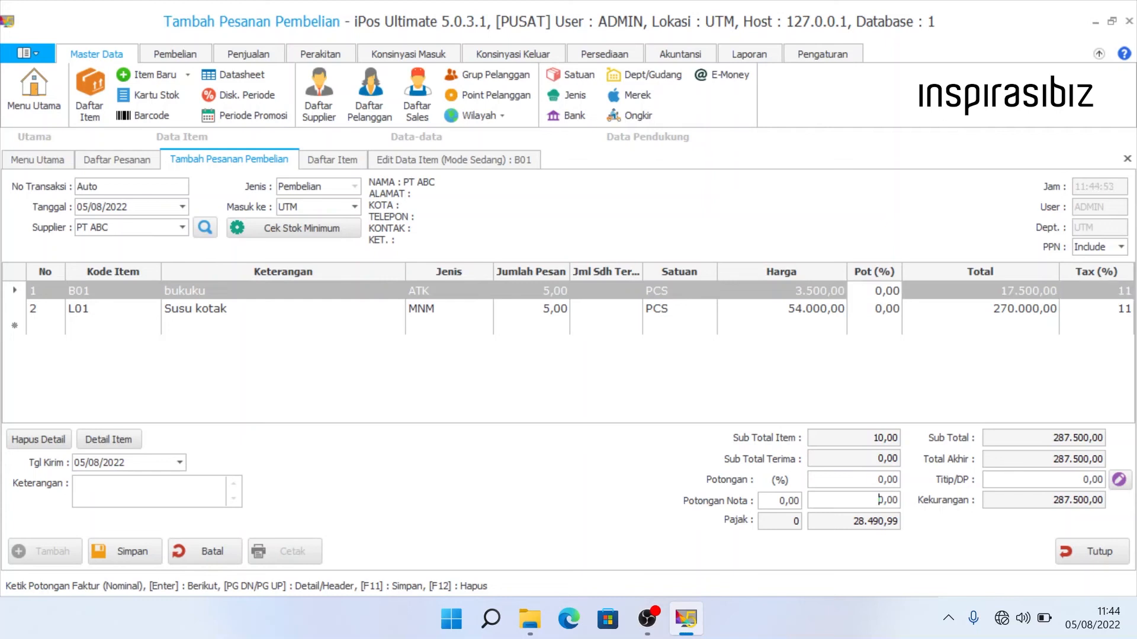
left_click(876, 291)
left_click_drag(876, 290, 904, 300)
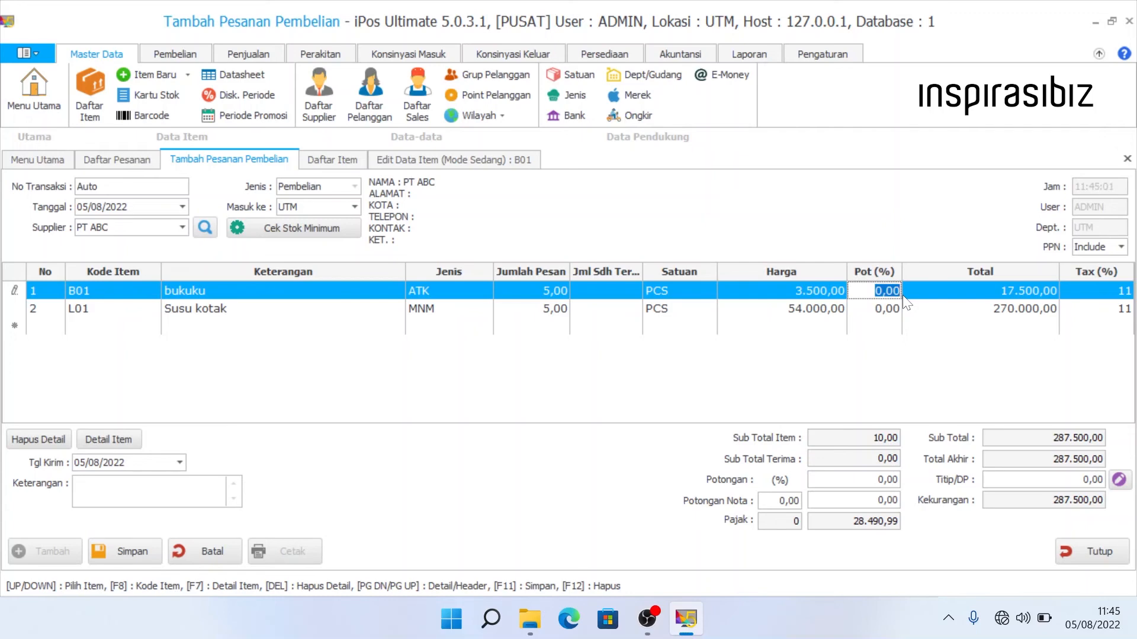
left_click(876, 308)
left_click(875, 293)
- Try a 5% overall discount on the order, check both item rows, and reset the discount to 0%
key("Page_Down")
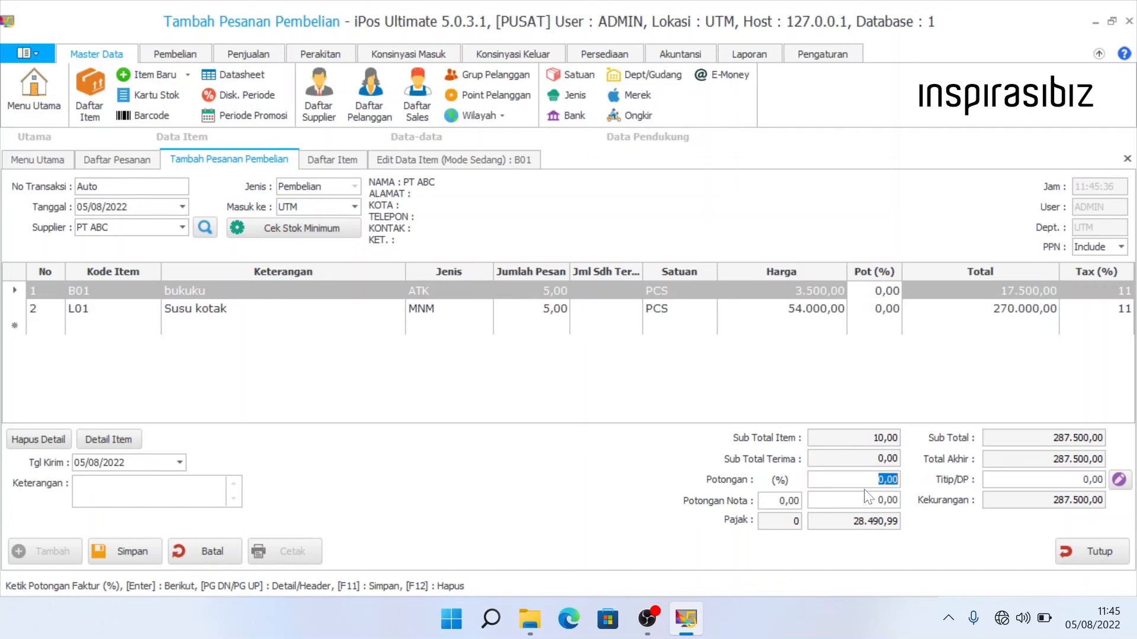
type("5")
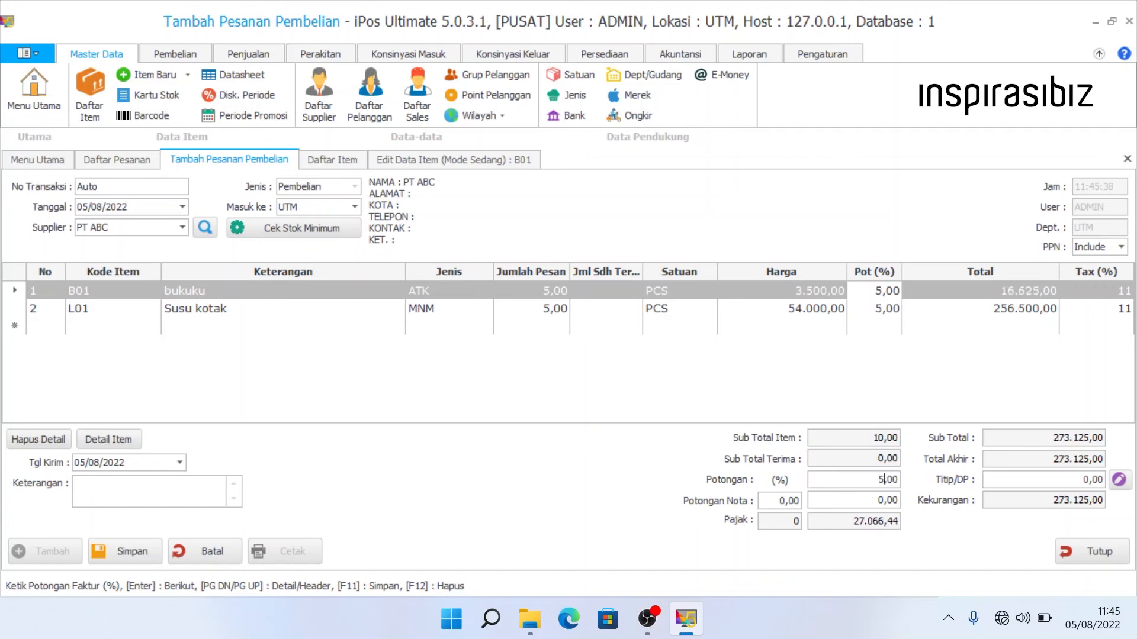
left_click_drag(876, 480, 899, 480)
left_click(878, 309)
left_click(877, 290)
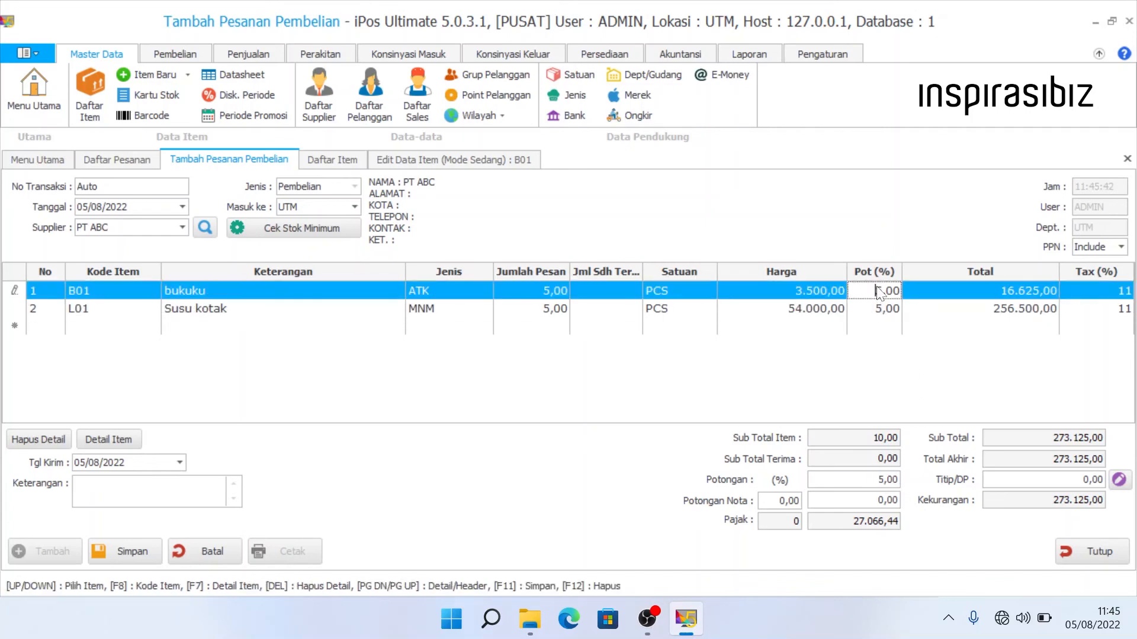
left_click(876, 312)
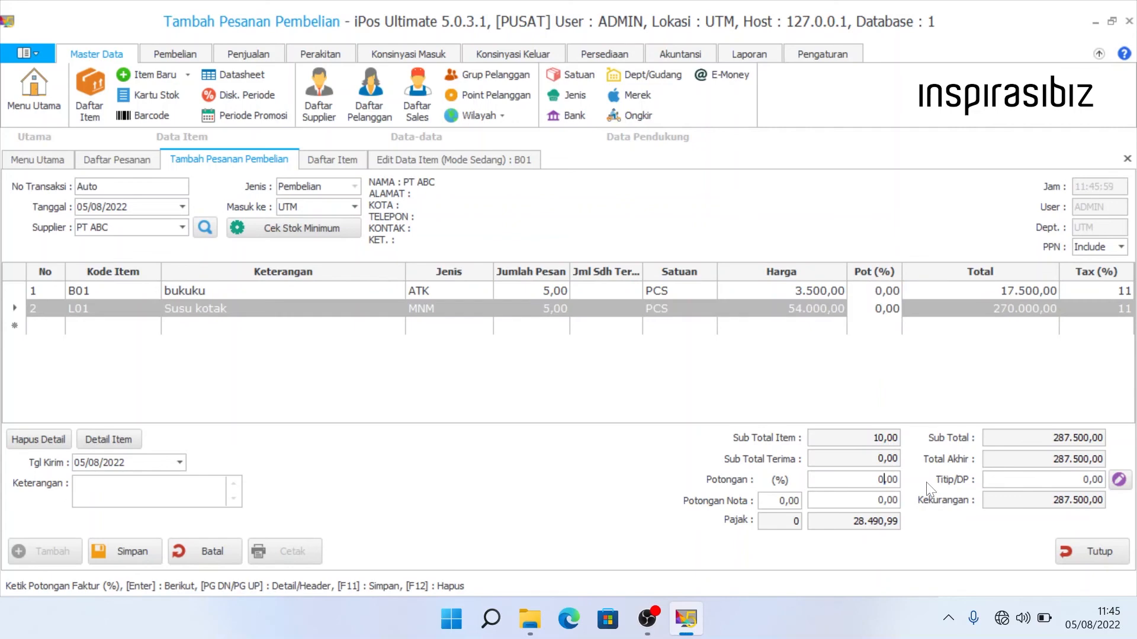
left_click(1006, 288)
left_click(1006, 308)
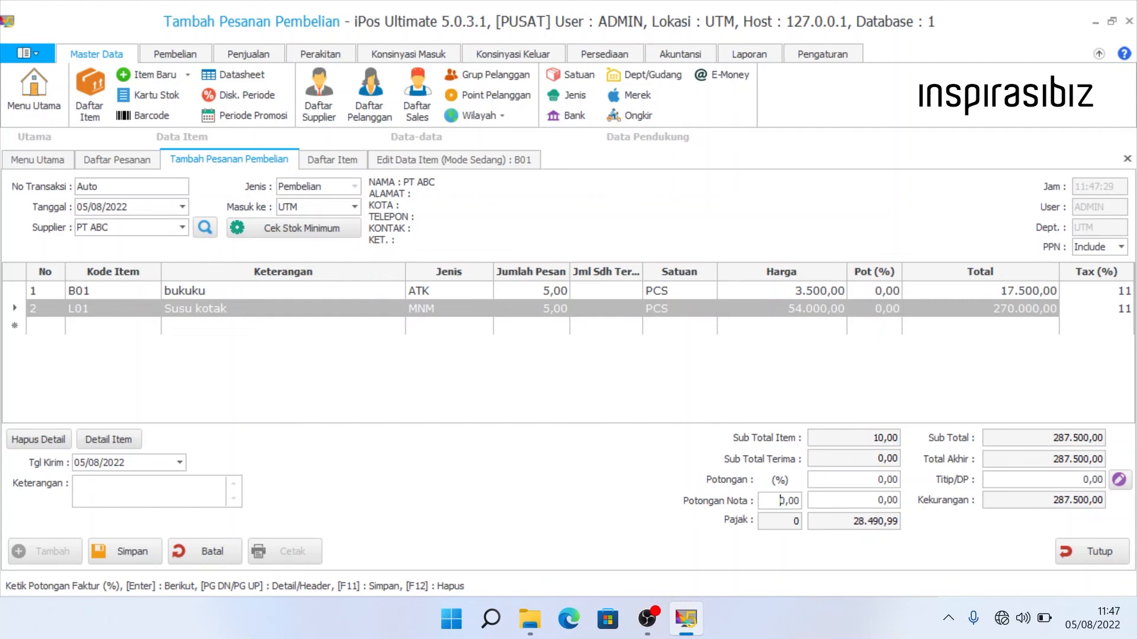
left_click_drag(780, 501, 807, 501)
left_click_drag(878, 501, 920, 500)
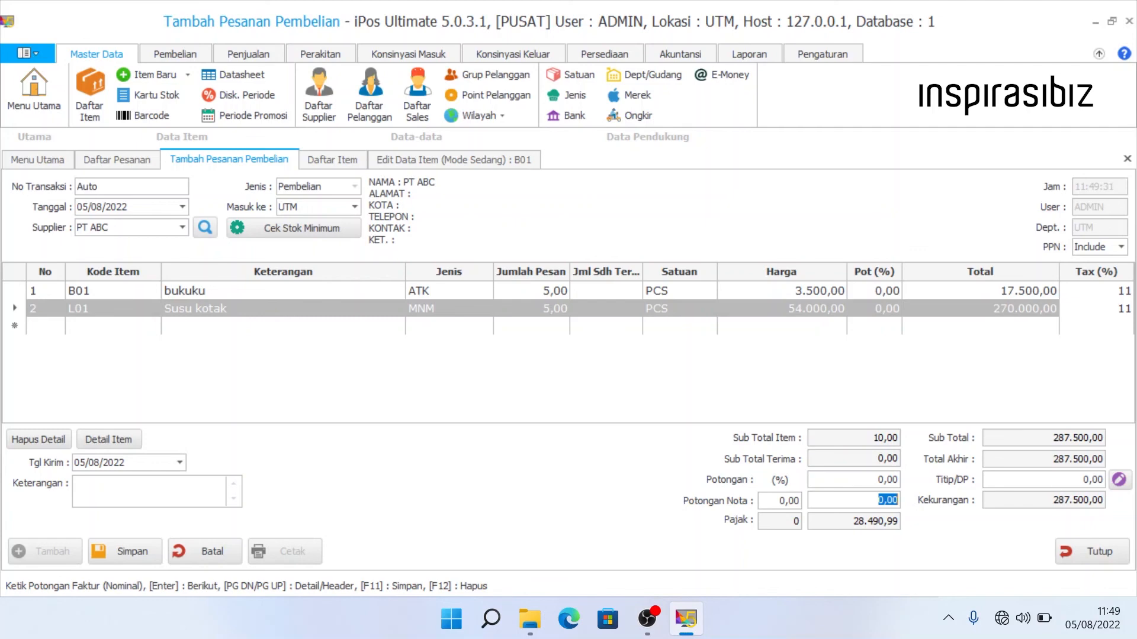
- Save the purchase order and close the save message
key("Return")
left_click(129, 552)
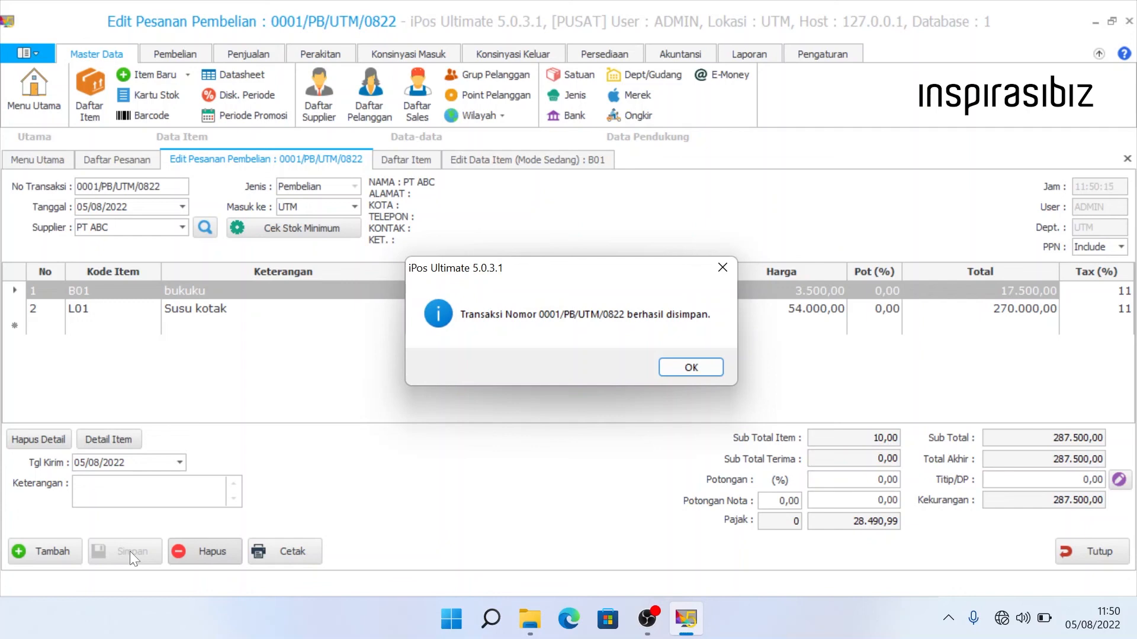
key("Return")
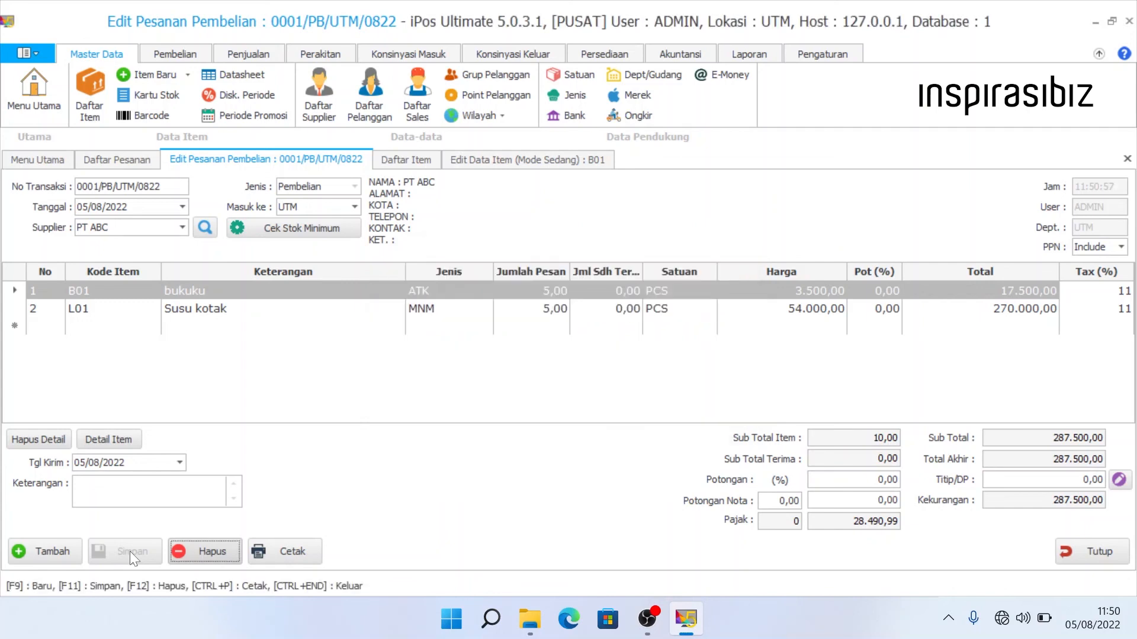